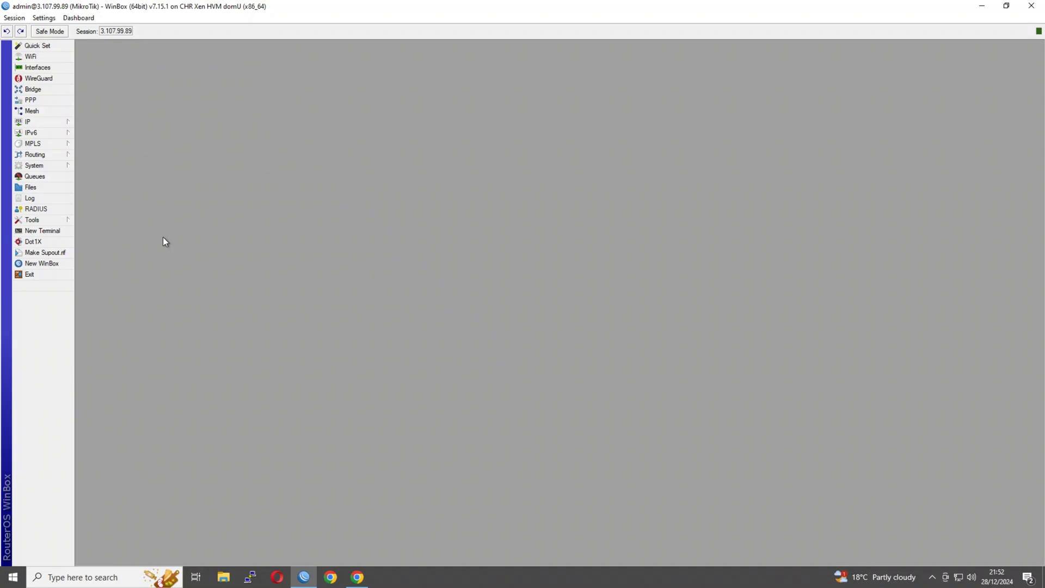
Step: In System > Certificates, start a new certificate named ca-cert
click(47, 122)
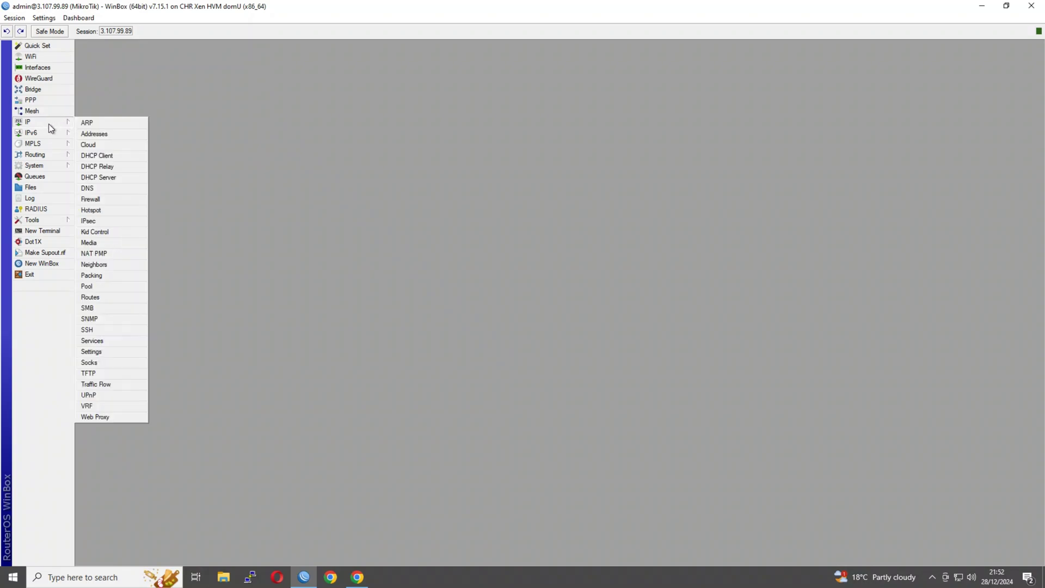
click(55, 166)
click(95, 178)
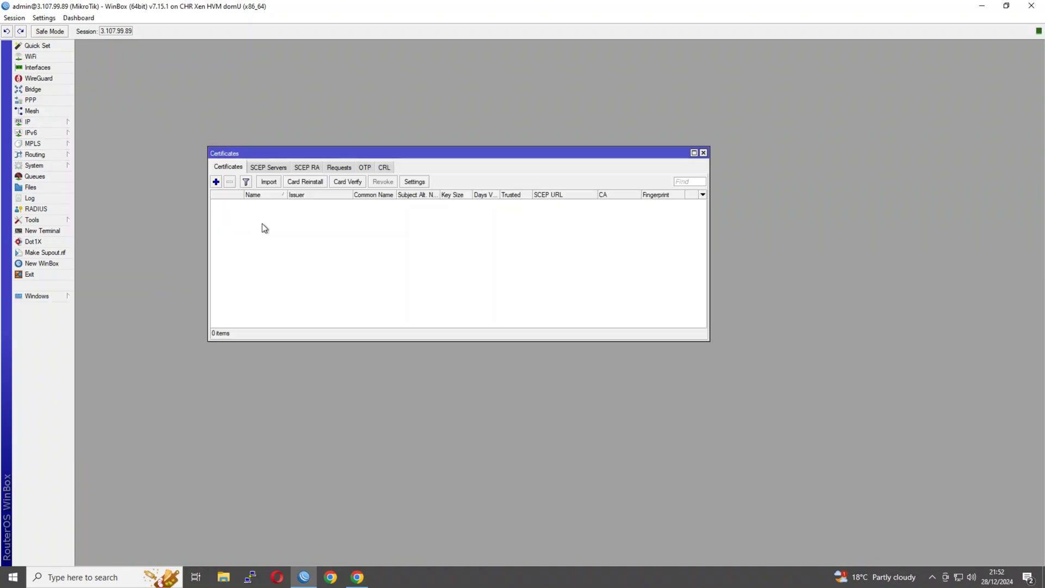
click(216, 182)
click(351, 163)
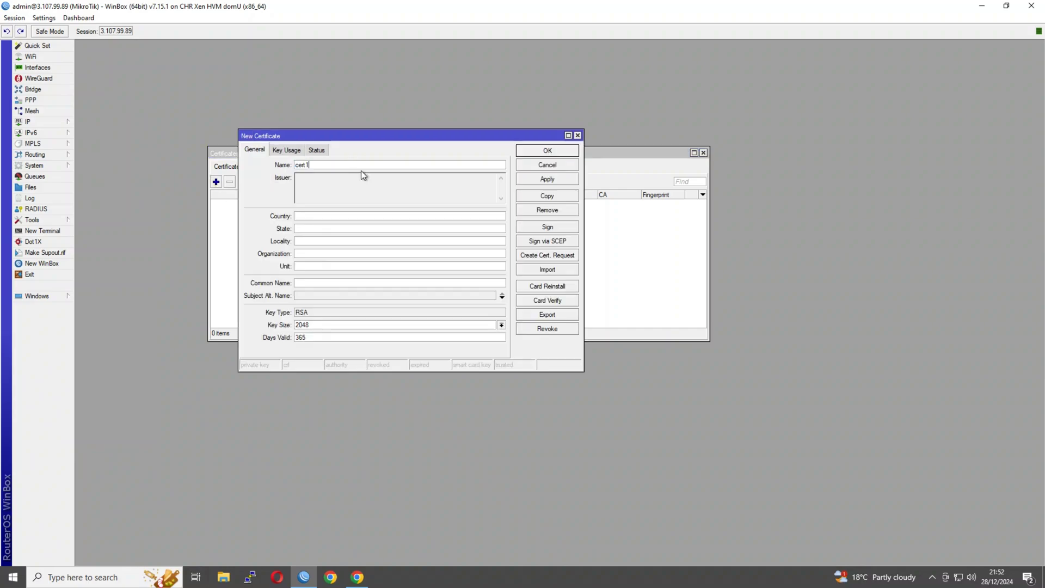
key(BackSpace)
click(297, 165)
text(ca-)
Step: Set the certificate's common name to ca-cert and validity to 3650 days
click(333, 285)
text(ca-cert)
click(310, 336)
text(0)
double_click(314, 339)
Step: Enable the crl sign and key cert. sign key usages
click(291, 150)
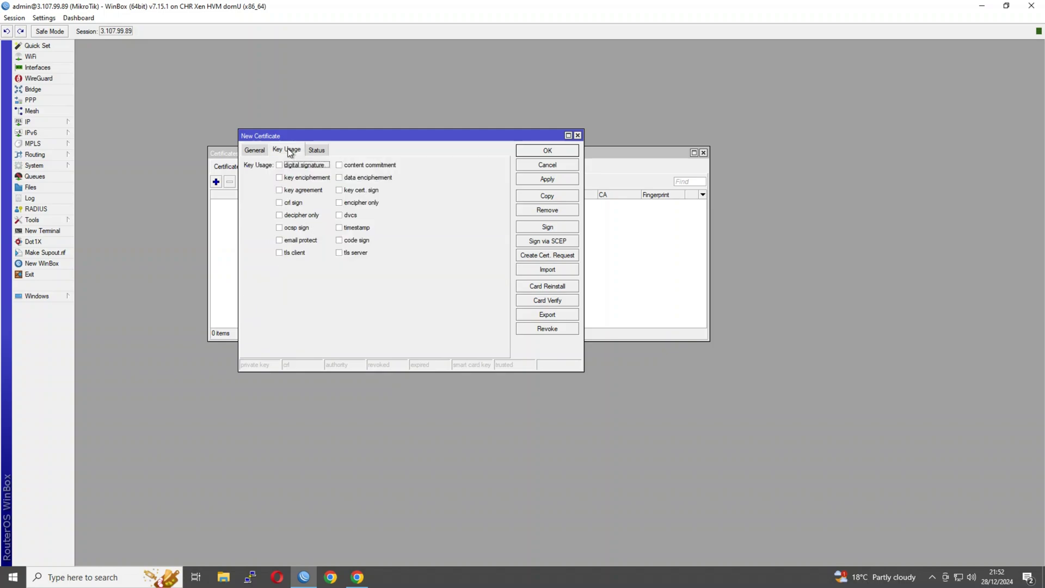
click(281, 203)
click(370, 191)
Step: Save ca-cert and start a second certificate, renaming cert1 to server-cert
click(524, 152)
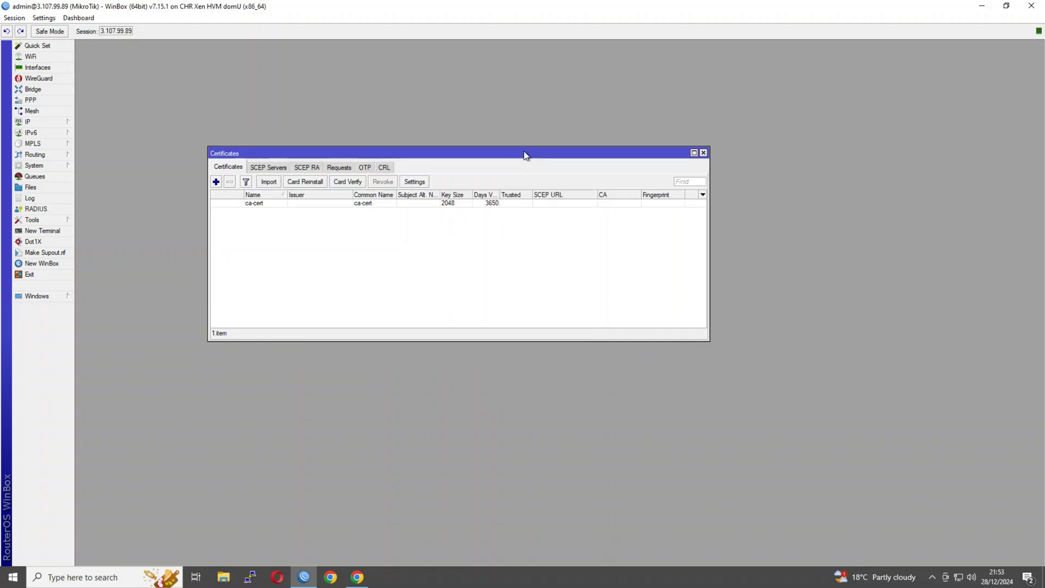
click(215, 181)
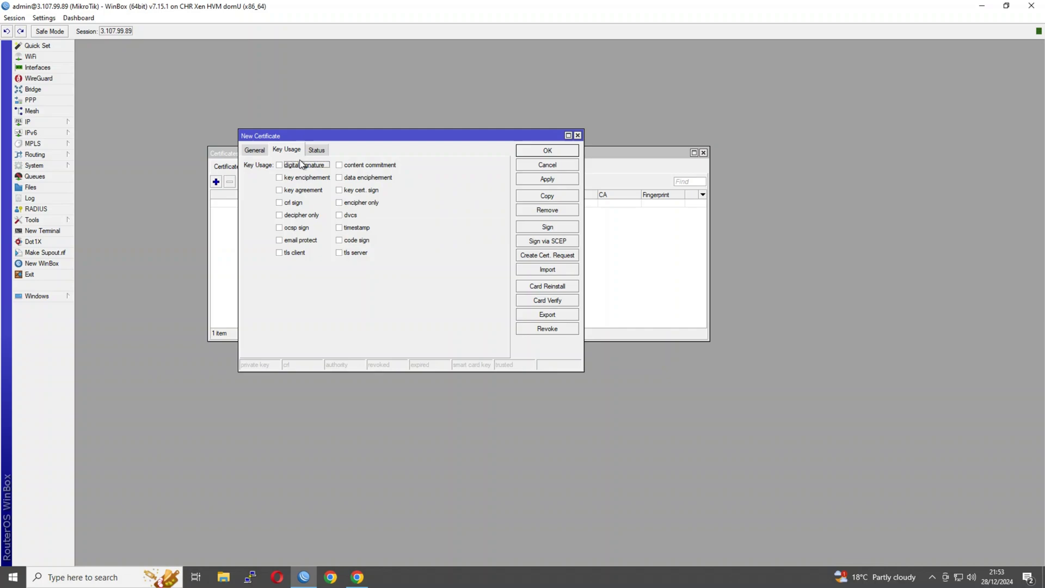
click(262, 151)
click(318, 164)
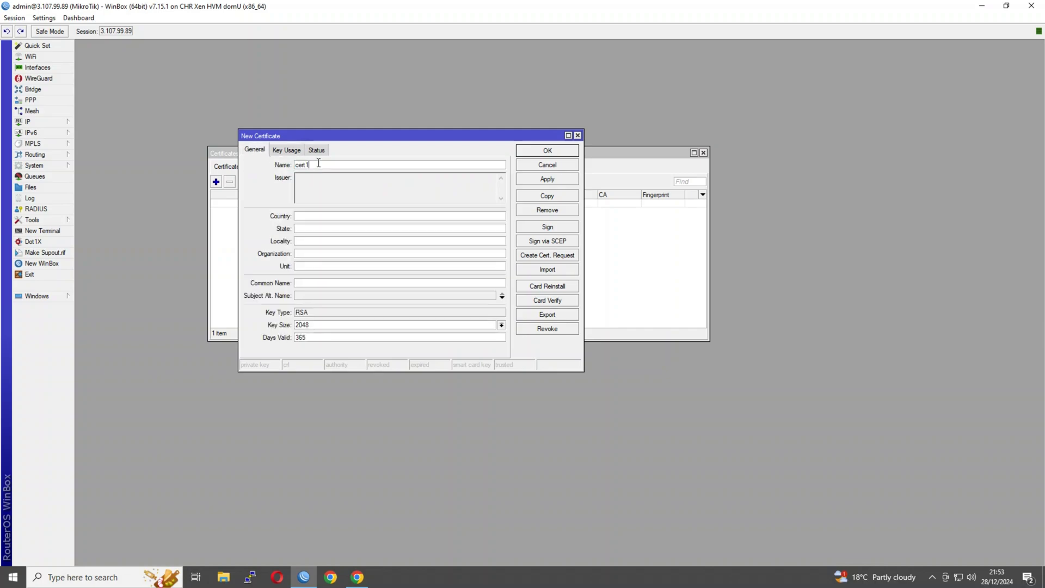
key(BackSpace)
click(317, 284)
click(48, 122)
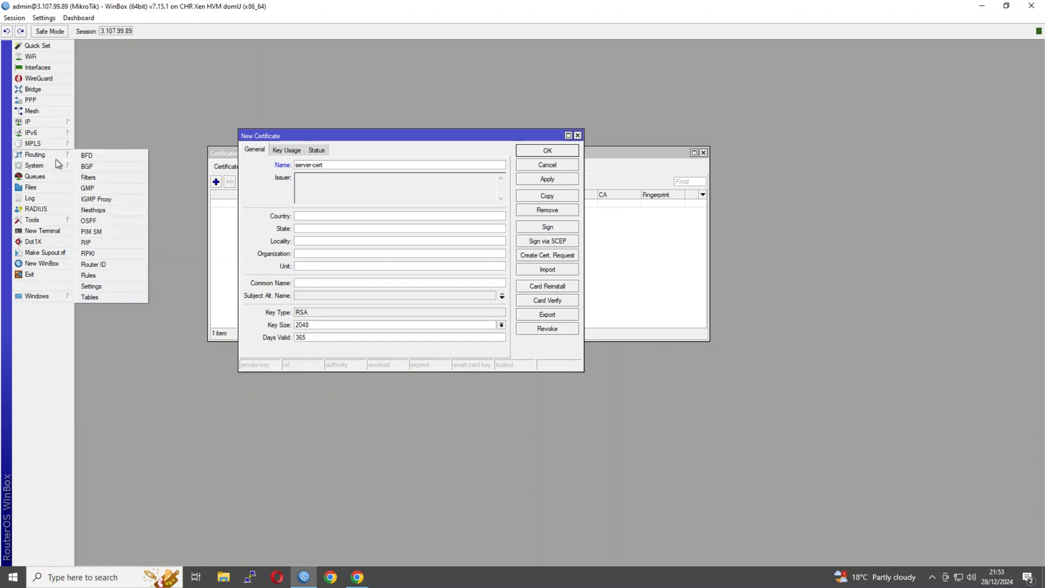
Step: Enable DDNS in IP > Cloud to reveal public address 3.107.99.89, then confirm
mouse_move(51, 121)
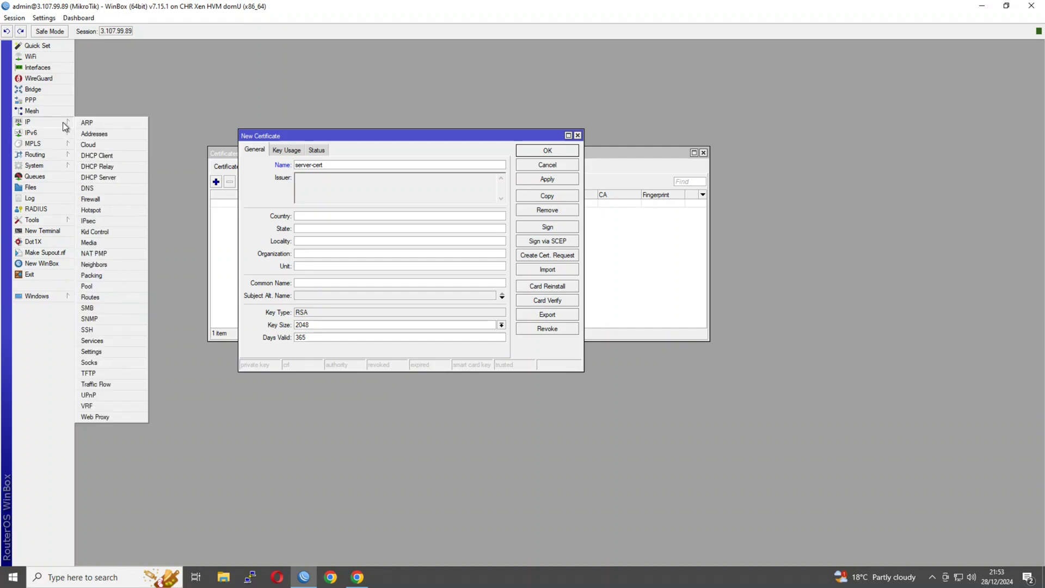
click(85, 143)
click(432, 225)
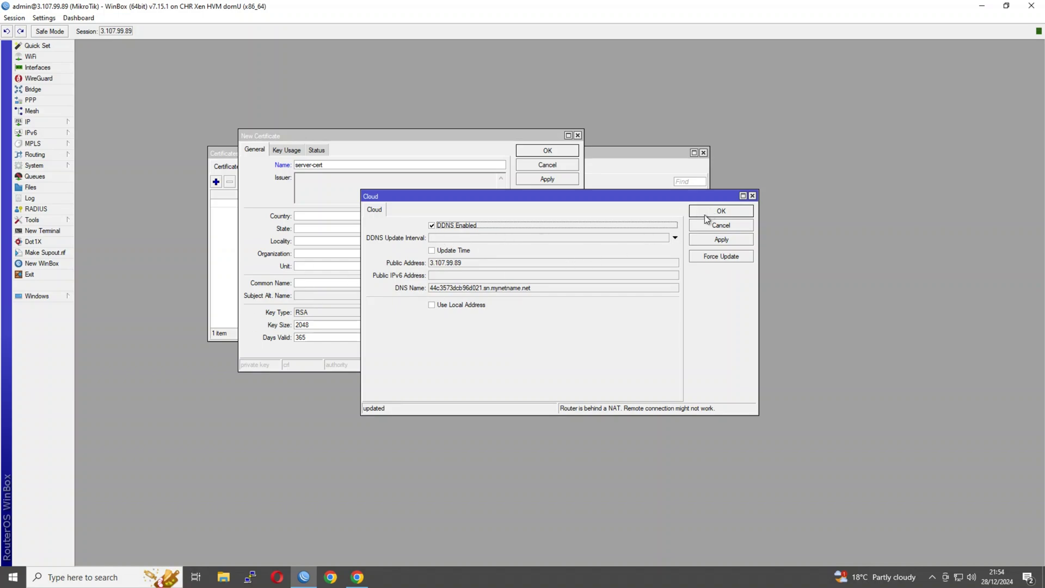
click(720, 210)
Step: Set server-cert's common name to 3.107.99.89, correcting the mistyped address
click(350, 282)
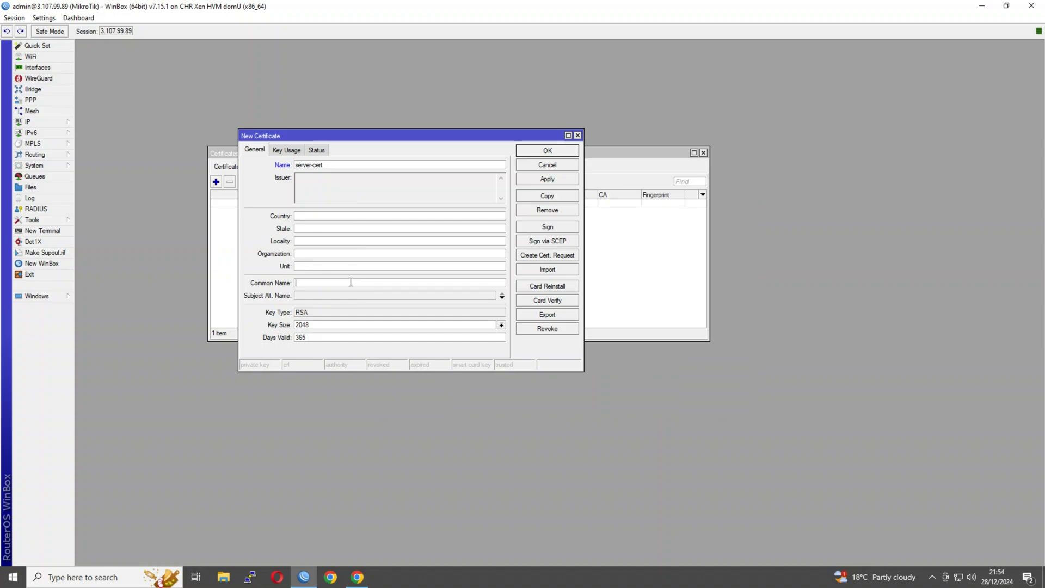
text(3.1007.88)
drag(309, 283, 322, 284)
key(BackSpace)
key(BackSpace)
text(7.99.89)
Step: Enable tls server, key encipherment and digital signature usages, then save server-cert
click(282, 153)
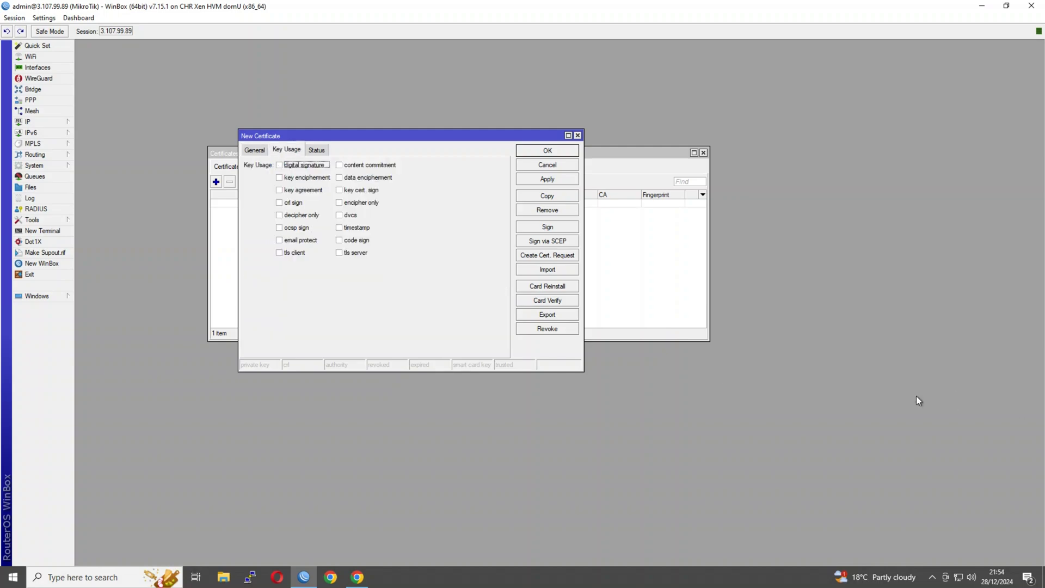
click(342, 253)
click(339, 253)
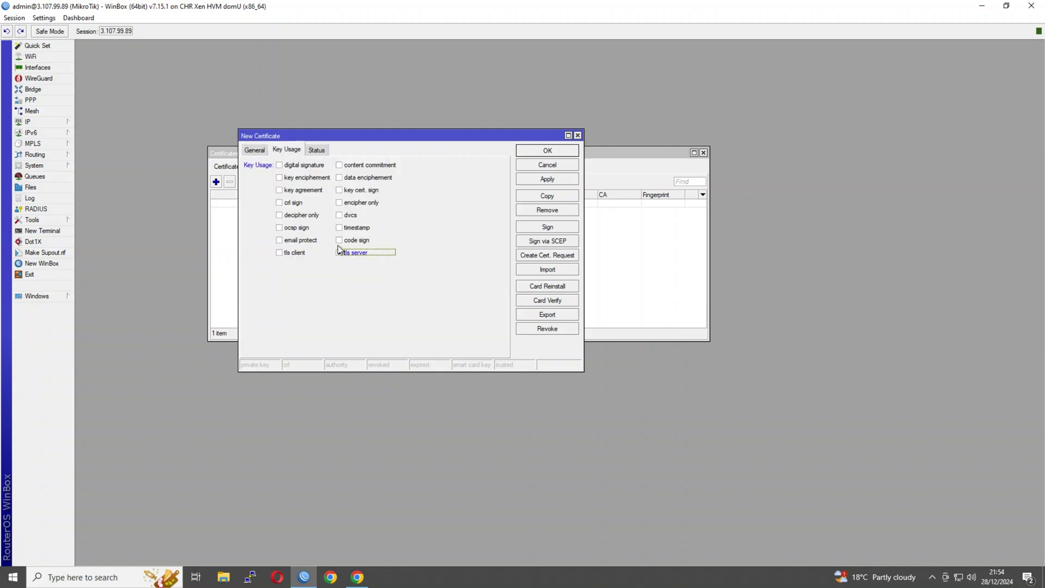
click(288, 177)
click(291, 165)
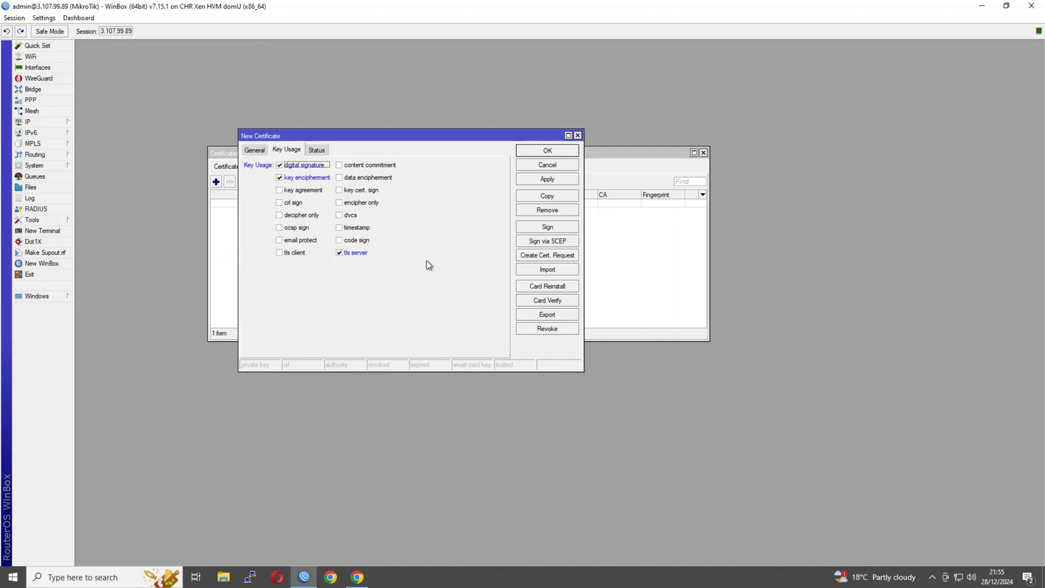
click(541, 150)
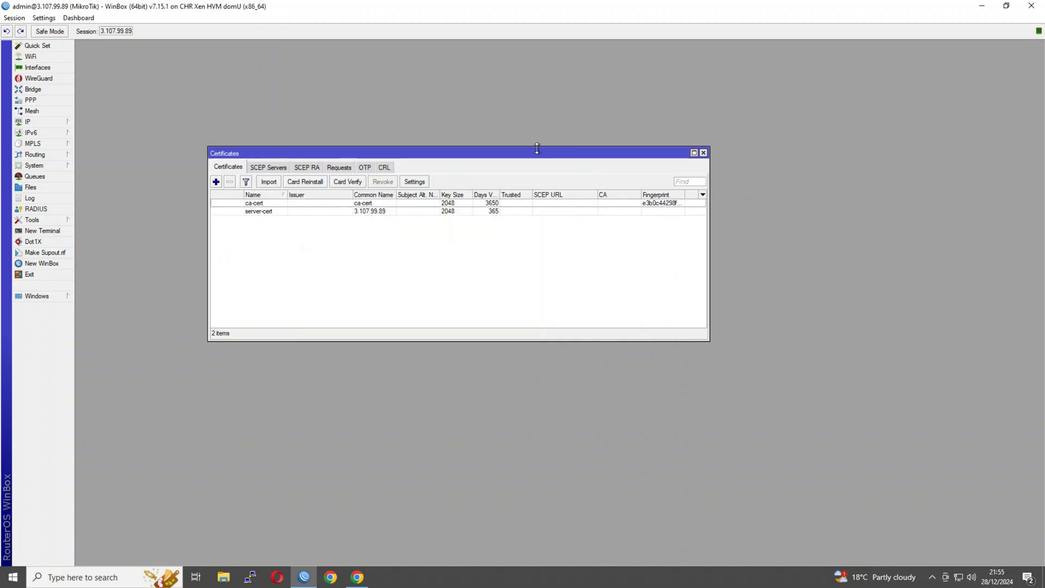
Step: Self-sign ca-cert as a trusted CA with CRL host 3.107.99.89
click(271, 205)
right_click(272, 206)
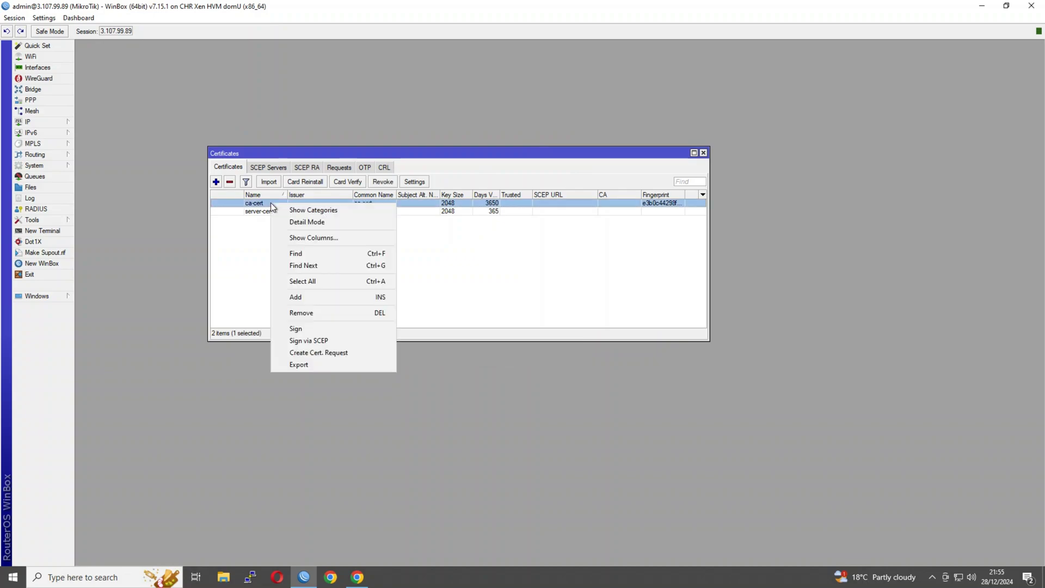
click(302, 329)
click(455, 256)
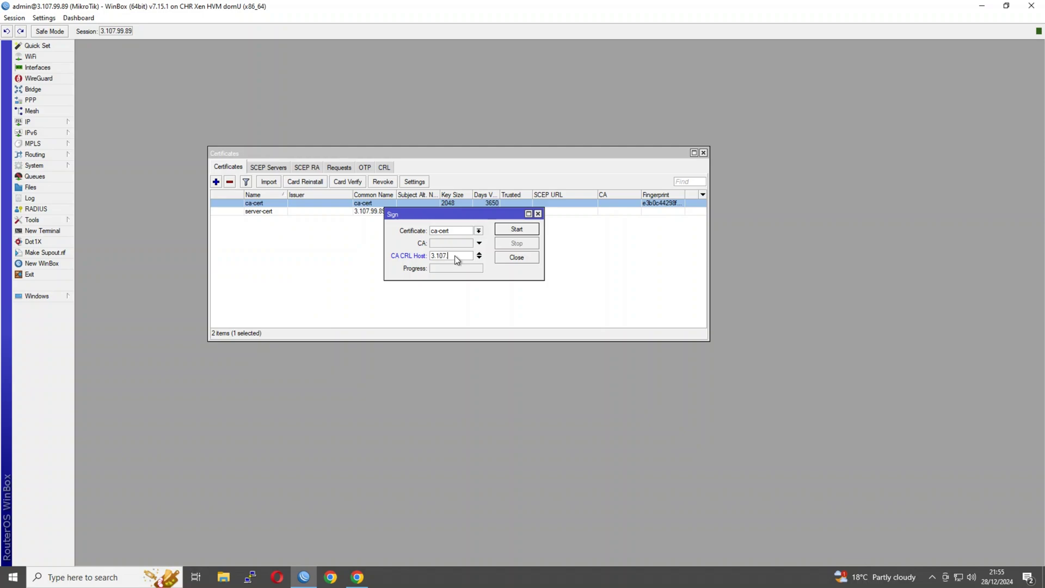
text(3.107.99.89)
click(498, 233)
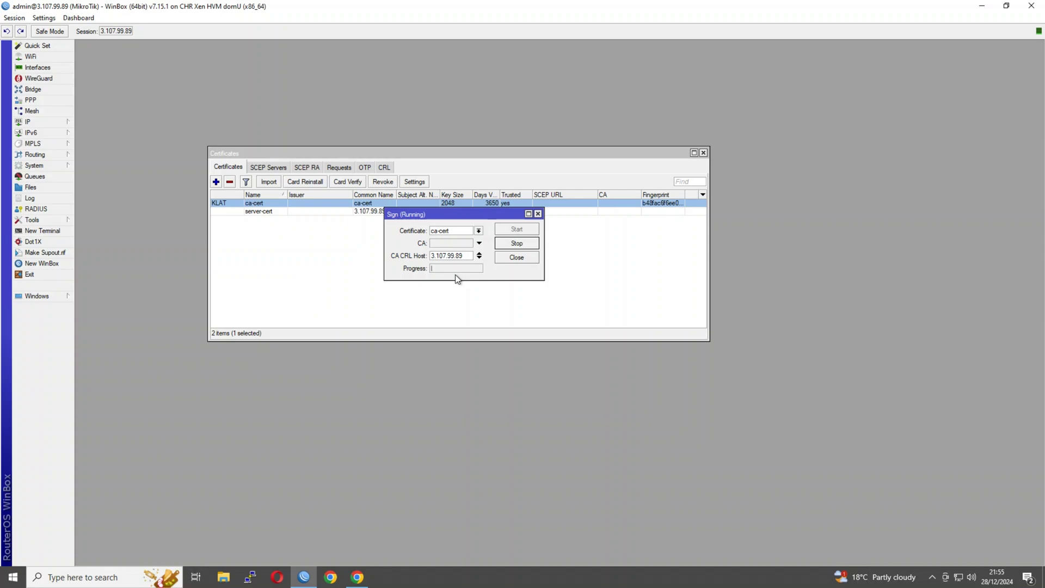
Step: Sign server-cert using ca-cert as its CA, with no CRL host
click(453, 243)
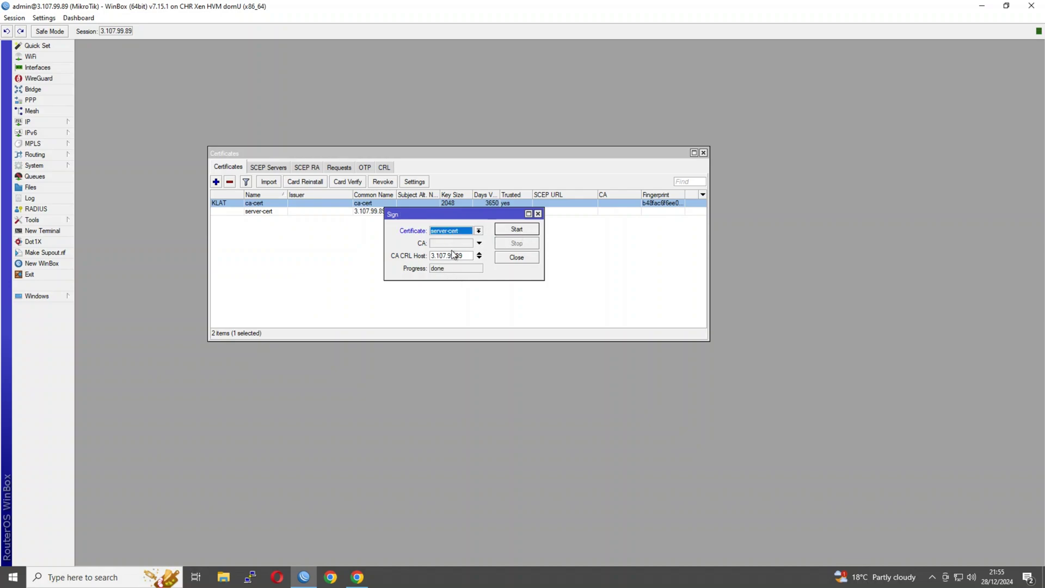
click(480, 258)
click(480, 254)
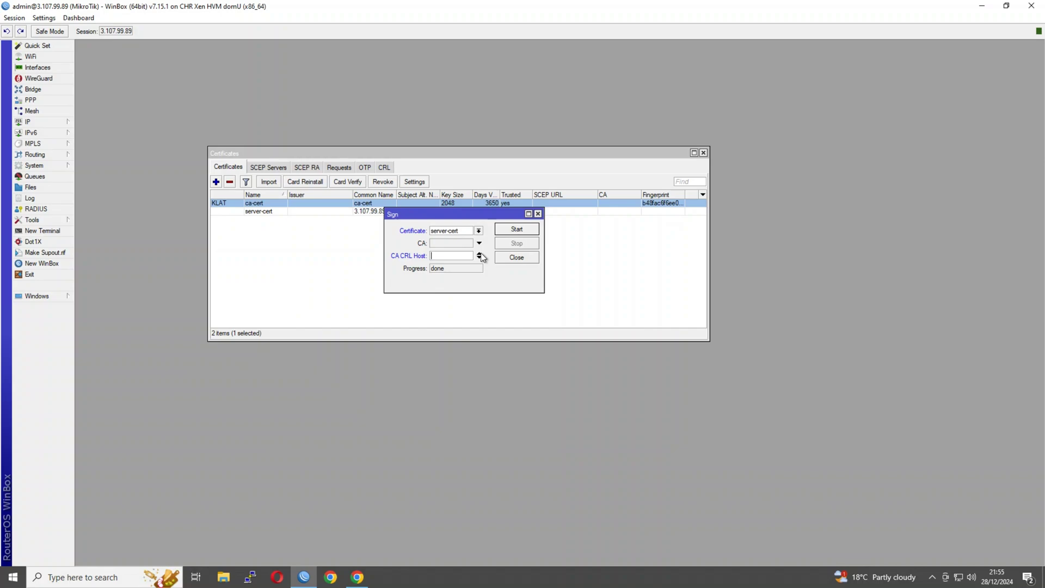
click(480, 254)
click(463, 244)
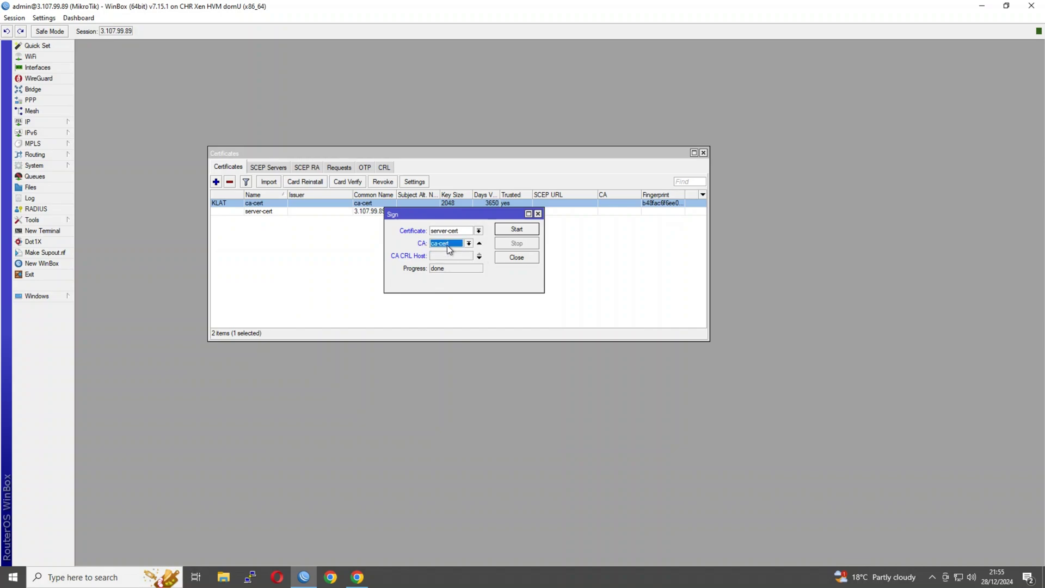
click(515, 231)
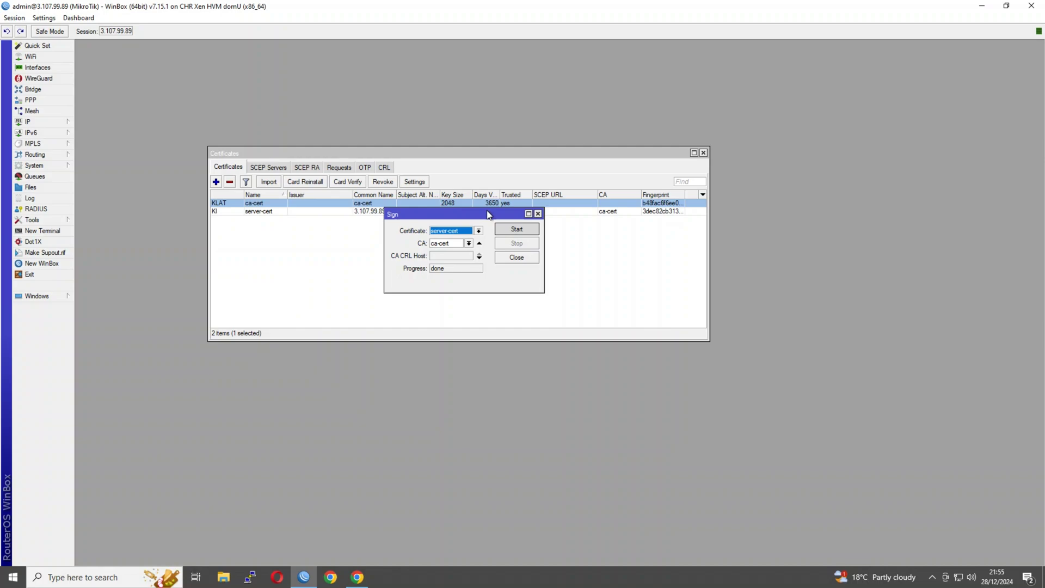
click(501, 257)
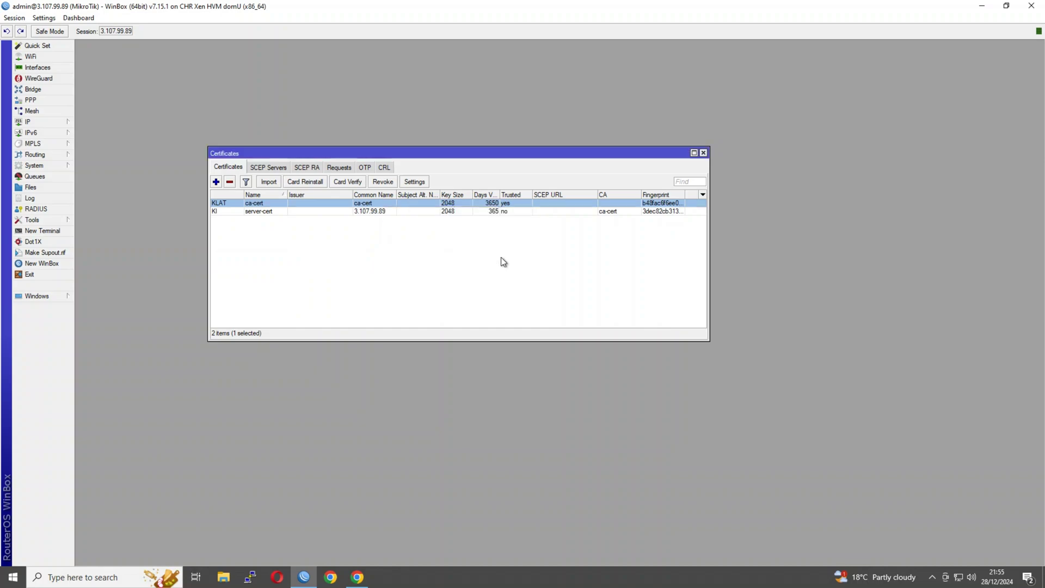
Step: Export ca-cert as a PEM file protected by an export passphrase
right_click(264, 204)
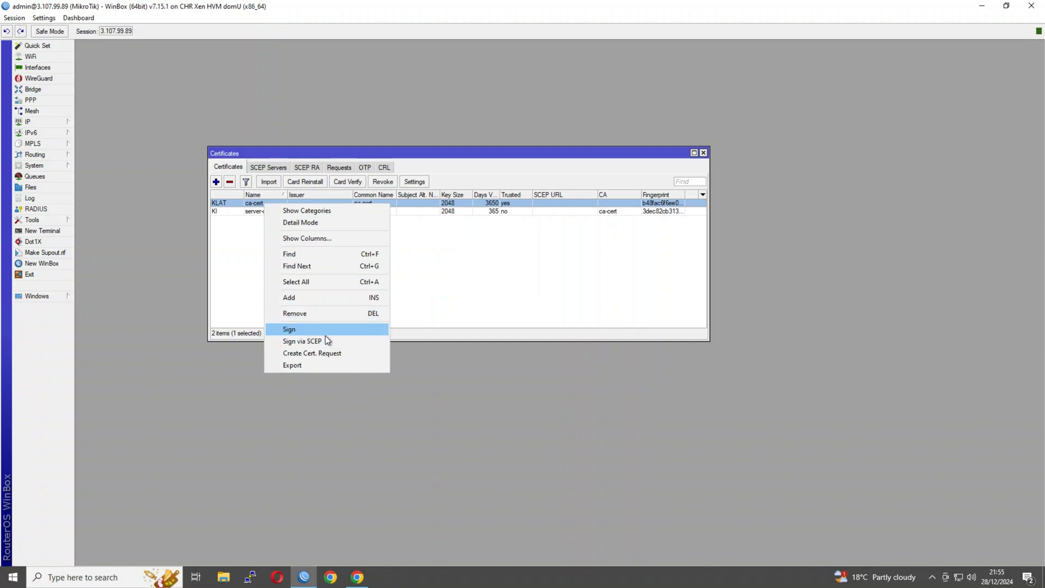
click(325, 365)
click(327, 264)
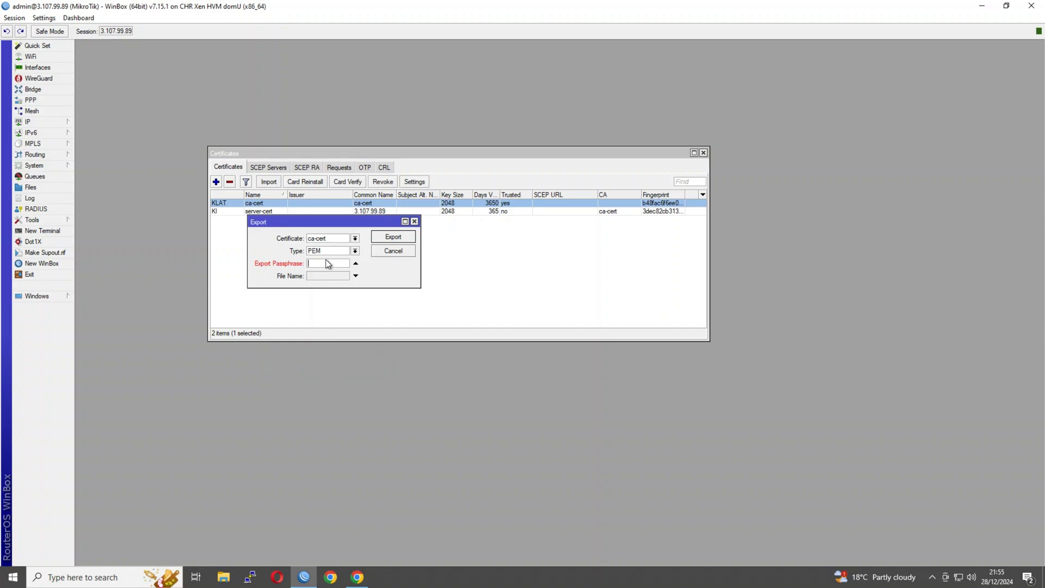
click(380, 236)
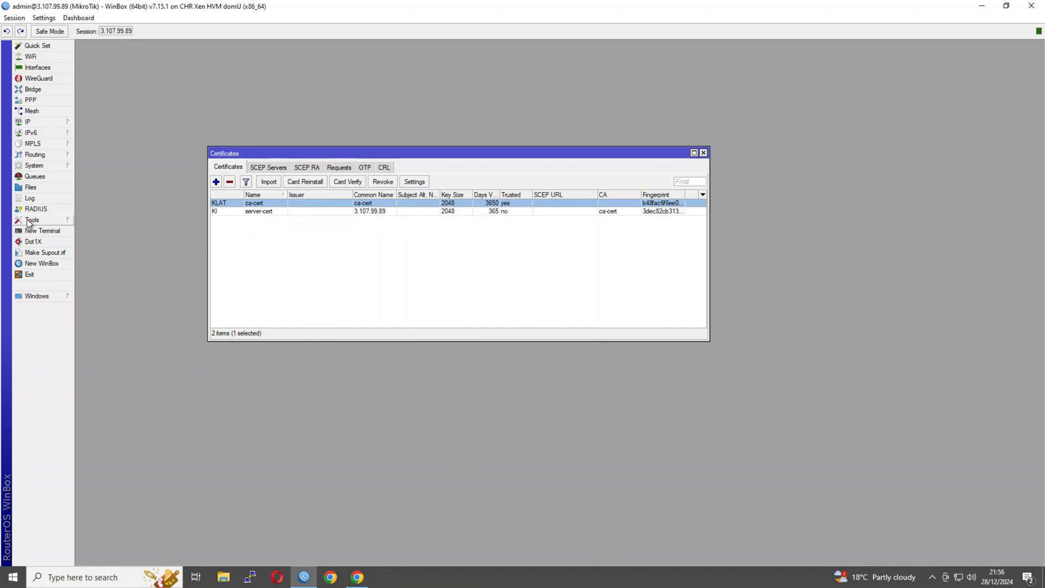
Step: Download the exported key and crt files from the router's Files list to the Desktop
click(31, 187)
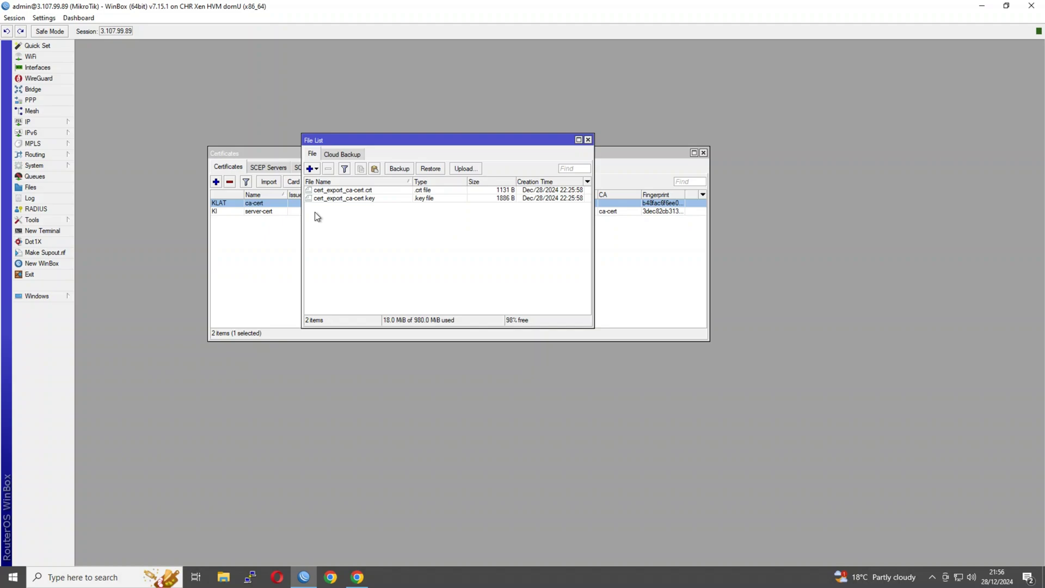
click(377, 199)
shift+click(379, 190)
right_click(380, 191)
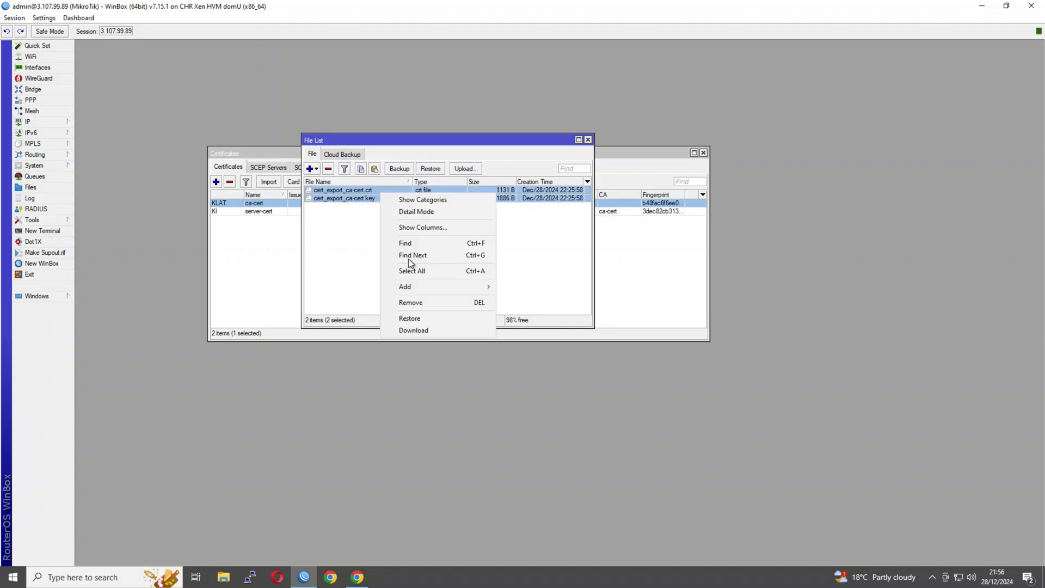
click(429, 328)
click(468, 249)
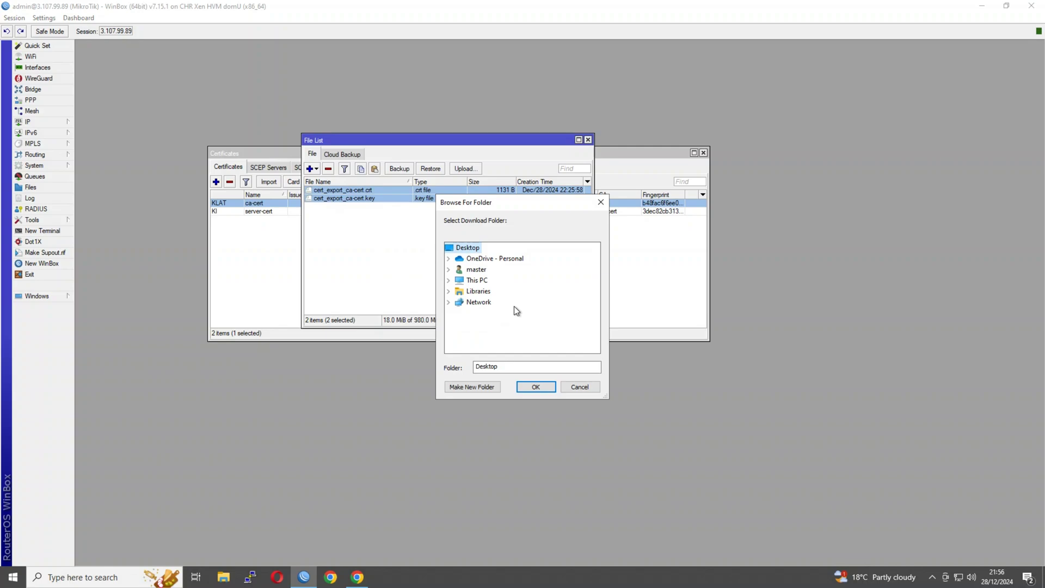
click(527, 388)
click(588, 140)
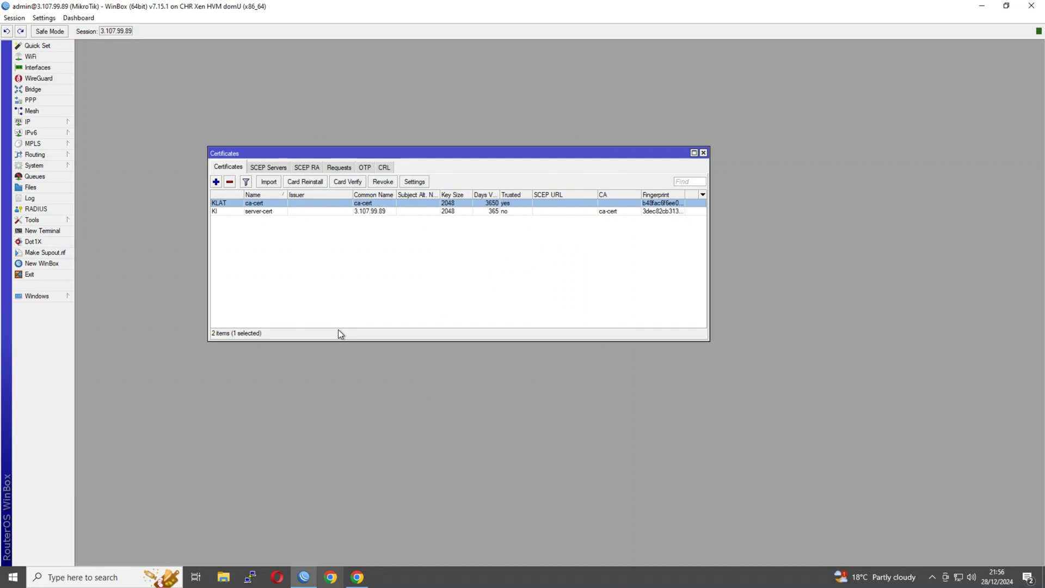
Step: Maximize the WinBox session and close the Certificates window
double_click(333, 6)
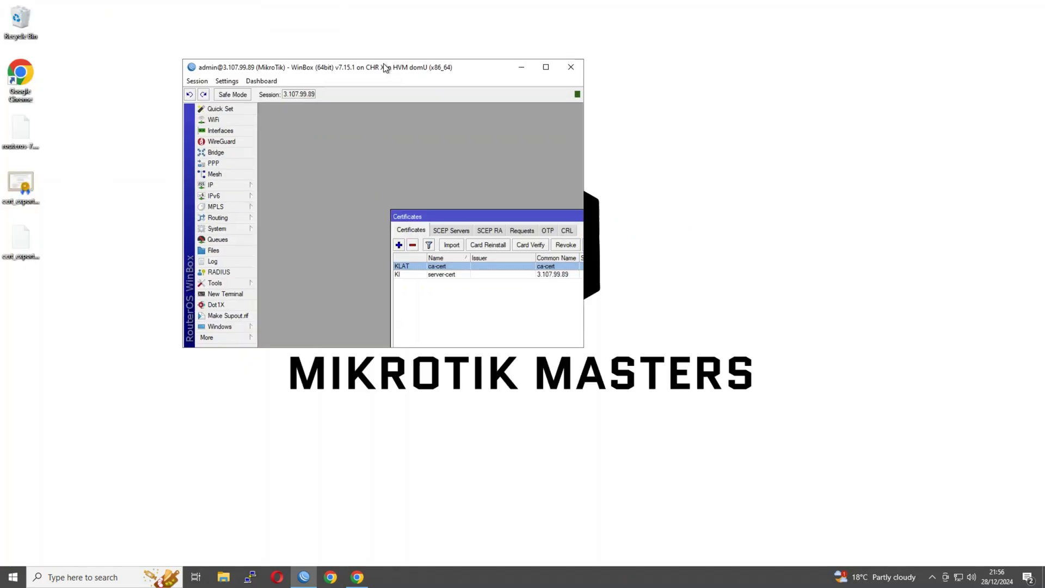
click(20, 187)
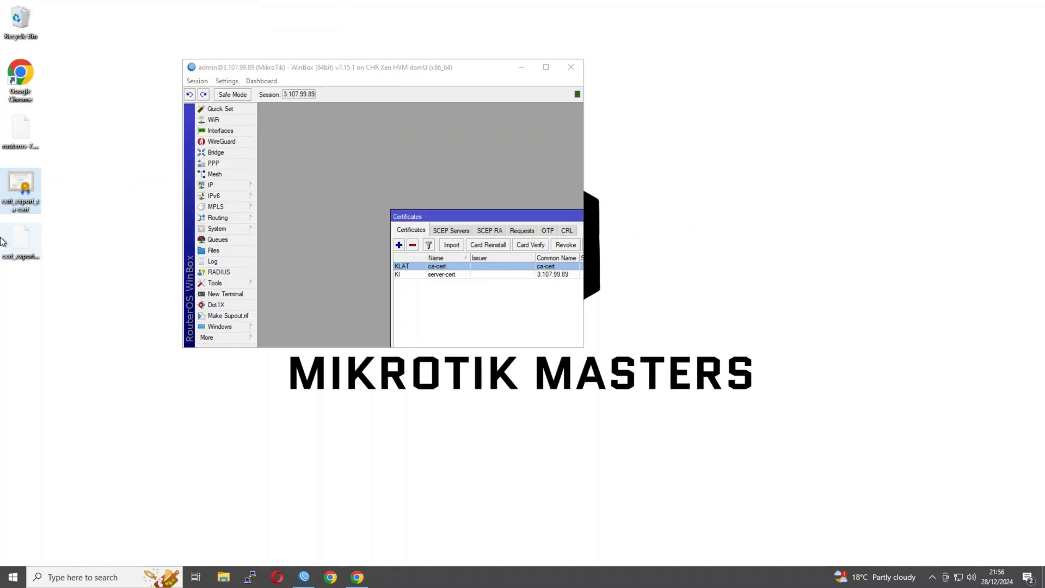
double_click(314, 66)
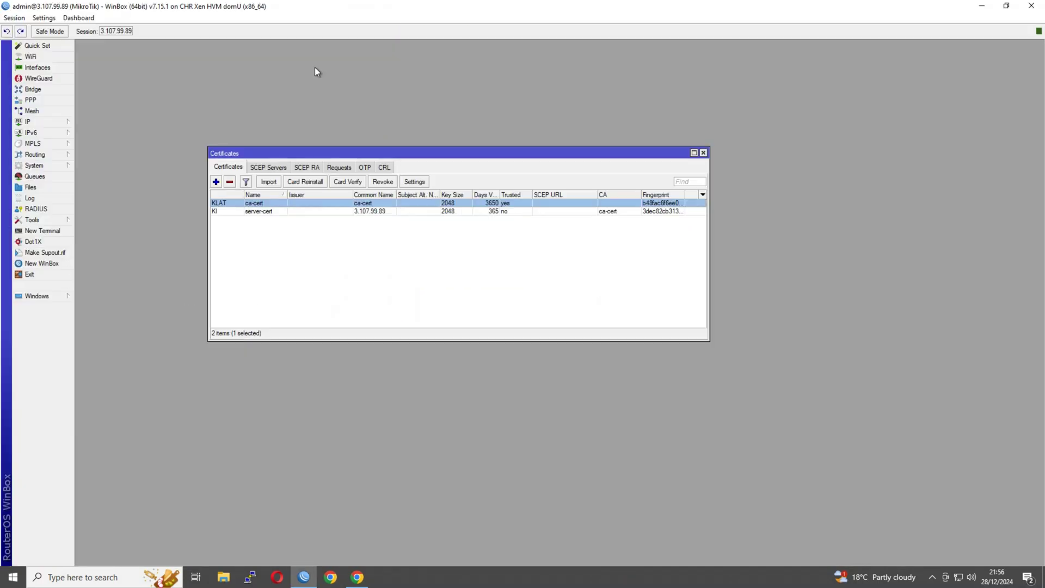
click(703, 153)
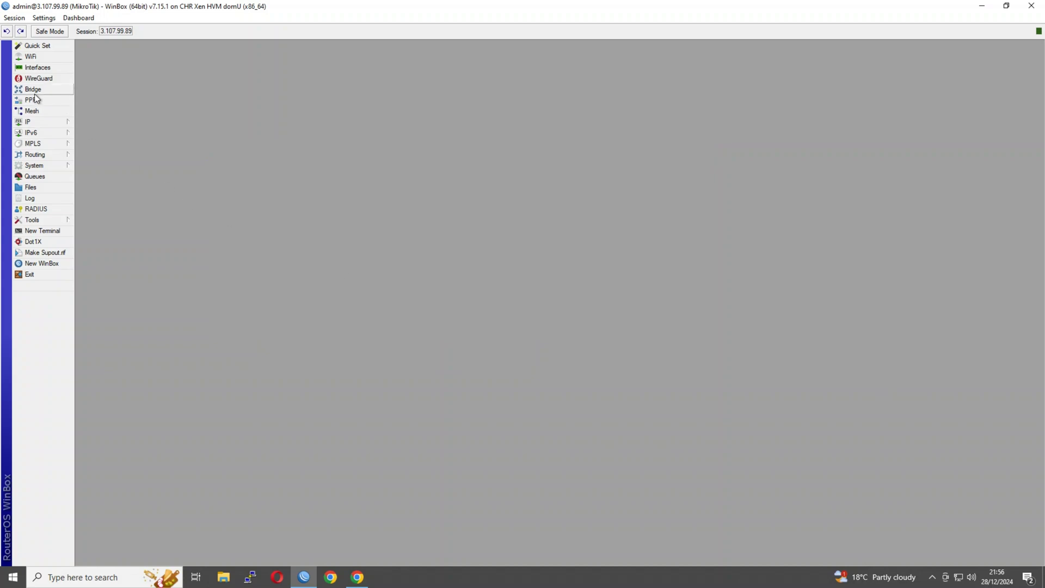
Step: Enable the PPP SSTP server on port 443 with certificate server-cert and PFS on
click(40, 122)
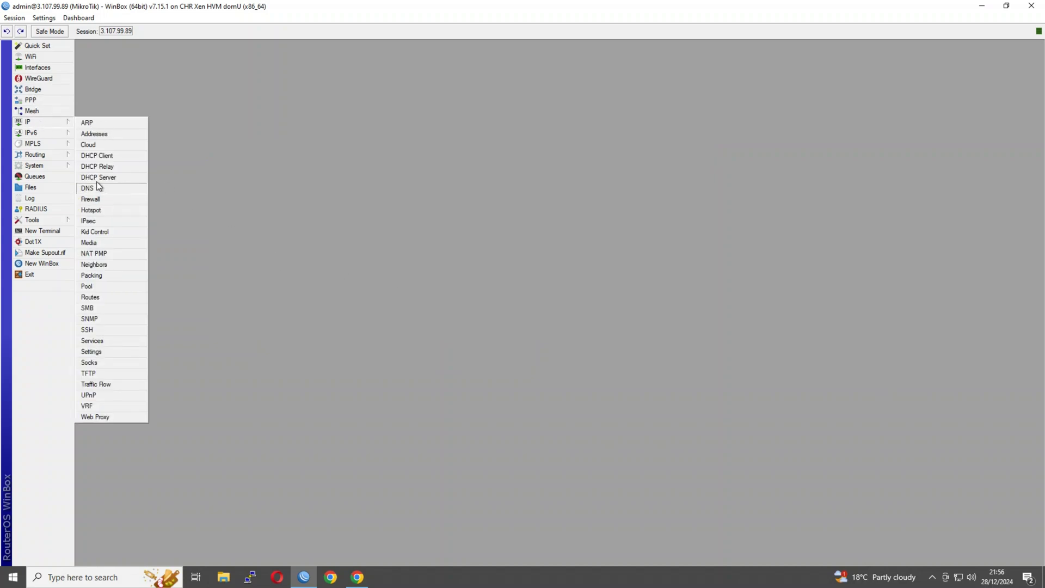
click(31, 100)
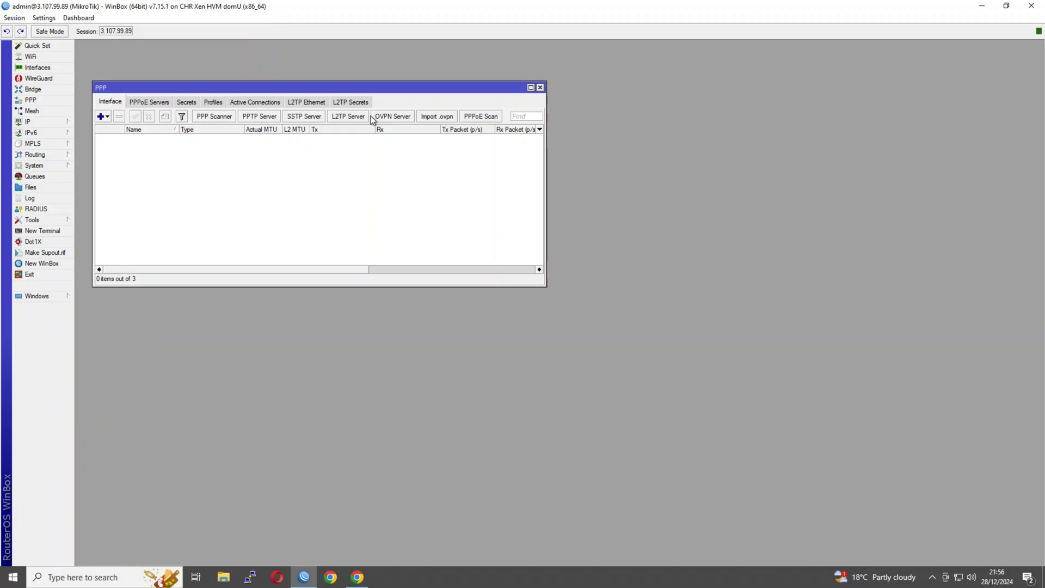
click(303, 117)
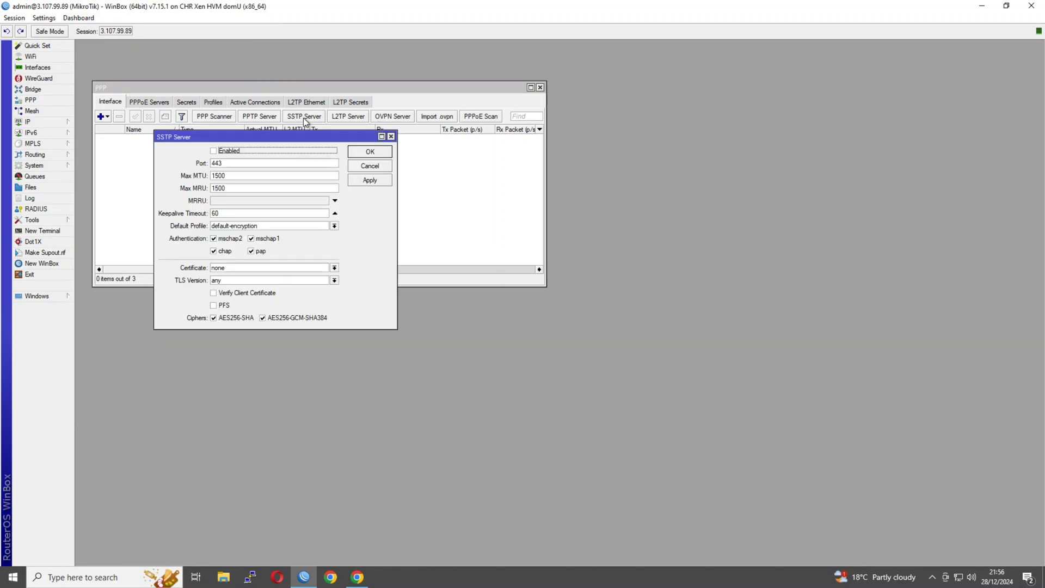
double_click(230, 164)
click(249, 268)
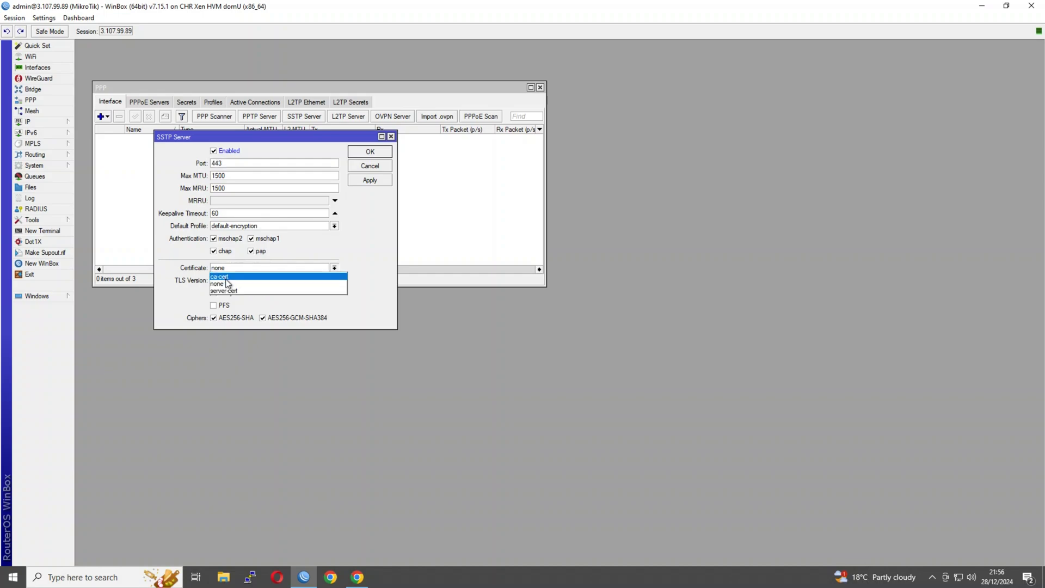
click(256, 290)
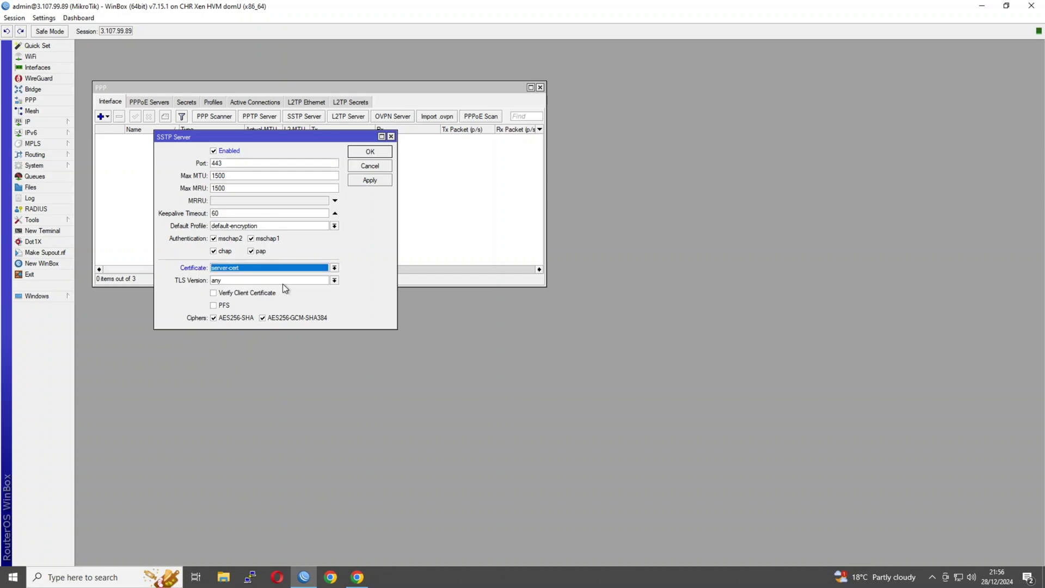
click(221, 308)
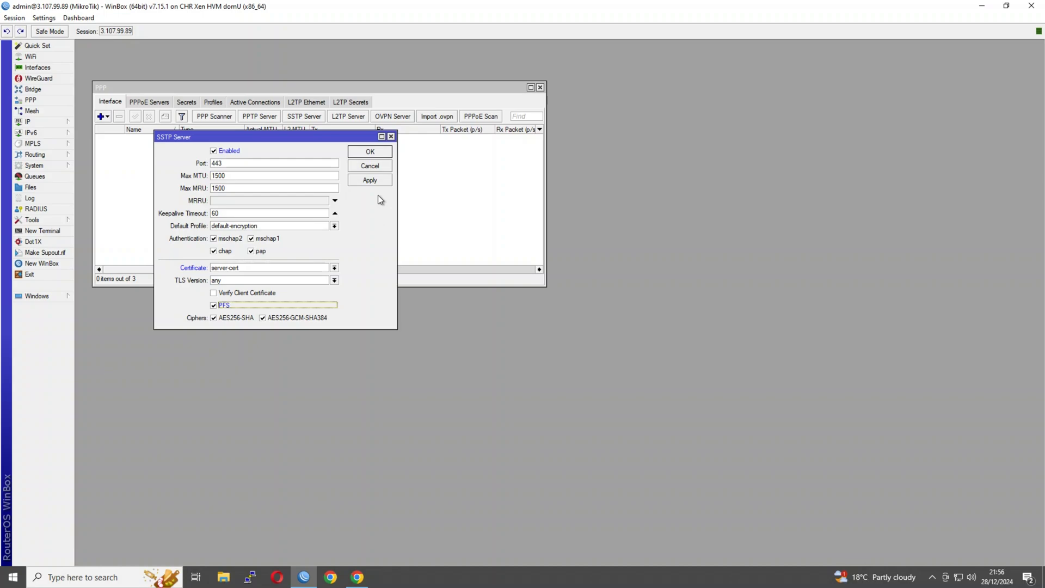
click(370, 151)
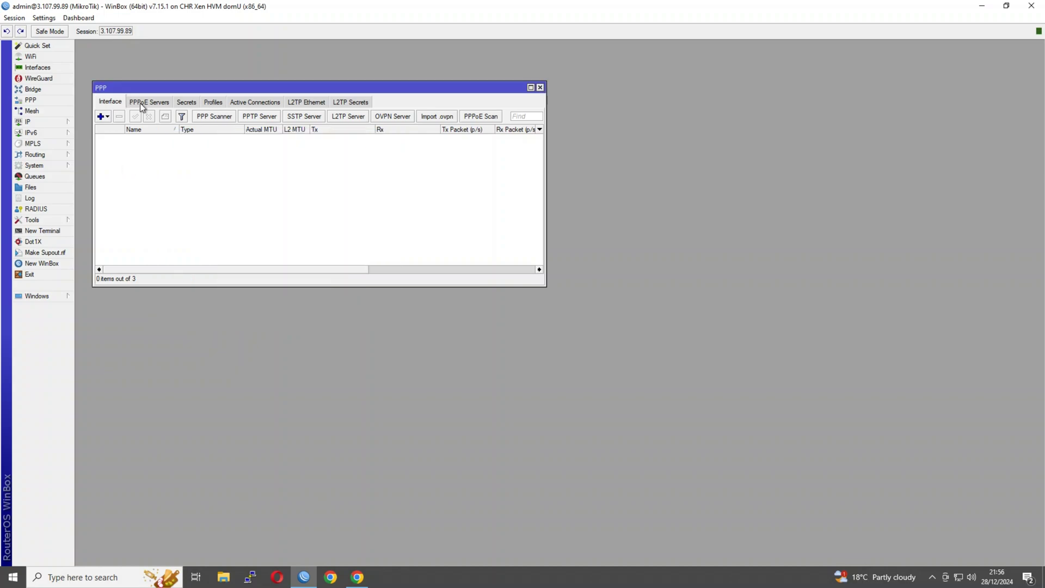
Step: Create a new PPP profile named sstp-profile with local address 10.1.254.1
click(213, 103)
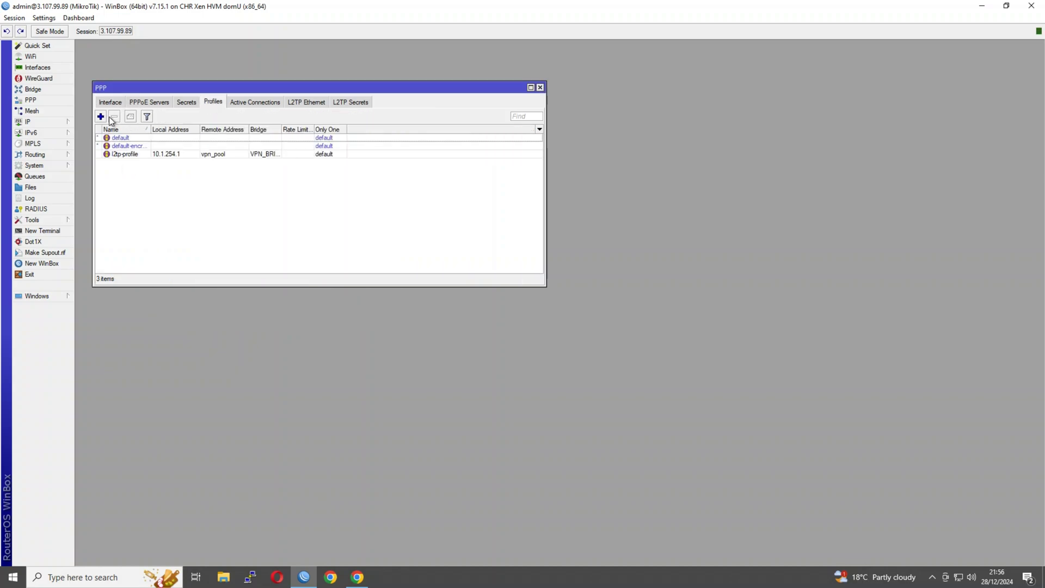
click(101, 116)
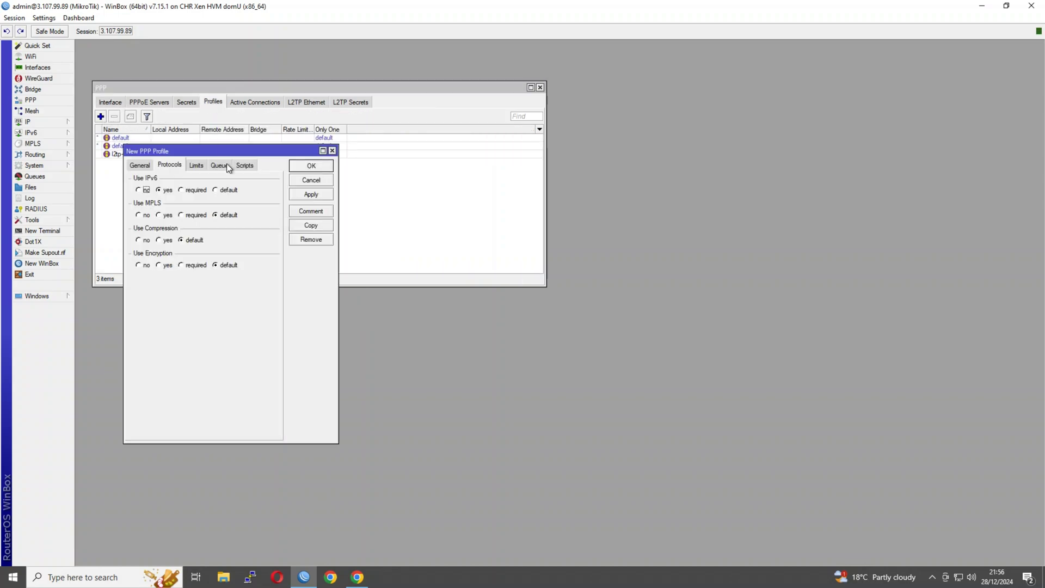
click(139, 165)
text(sstp-profile)
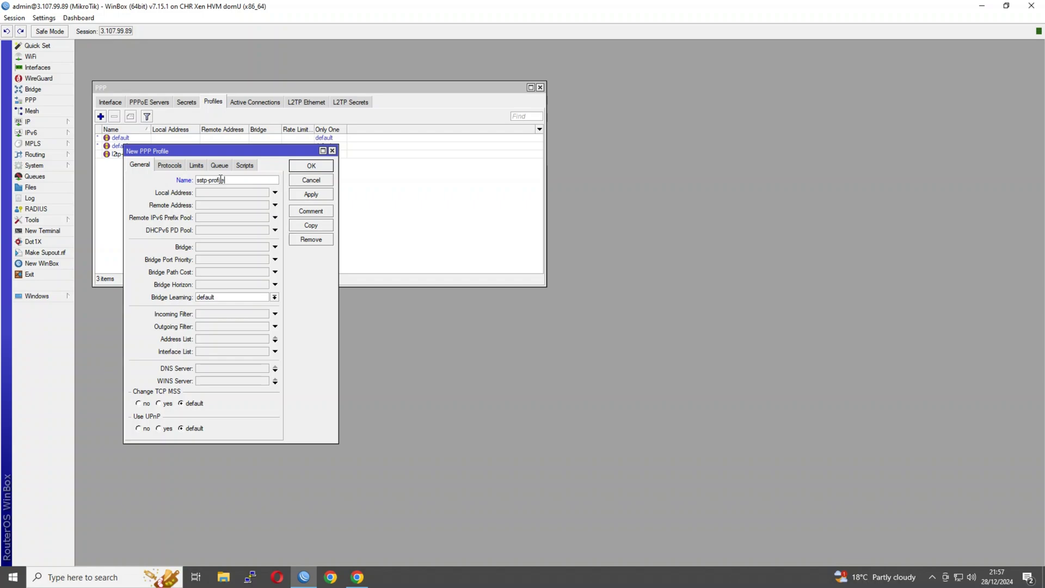
click(208, 194)
text(10.1.254.1)
Step: Check the router's IP addresses, including the 10.1.254.1/24 VPN bridge address
click(48, 121)
click(88, 134)
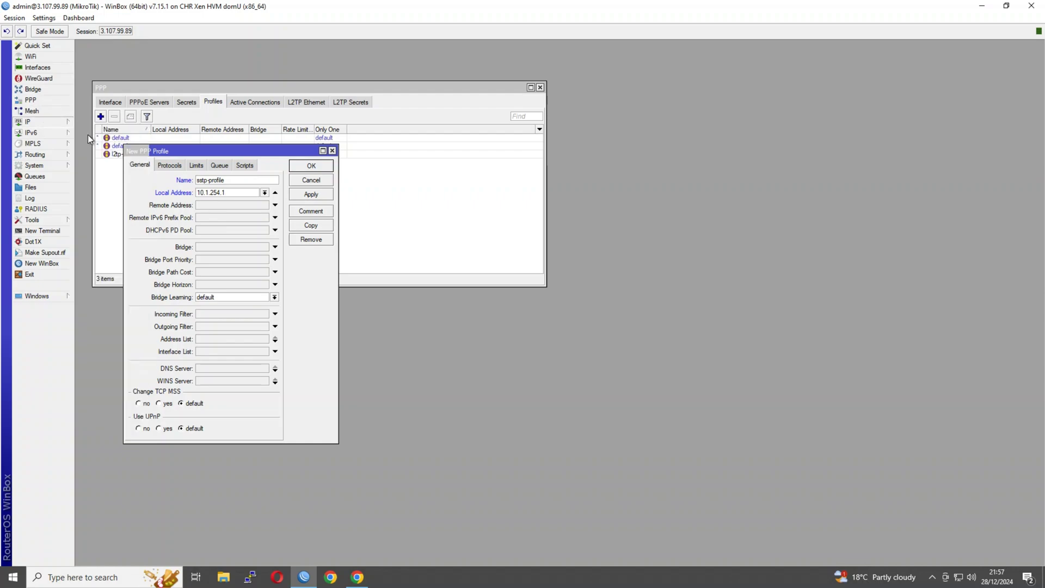
drag(244, 111, 360, 150)
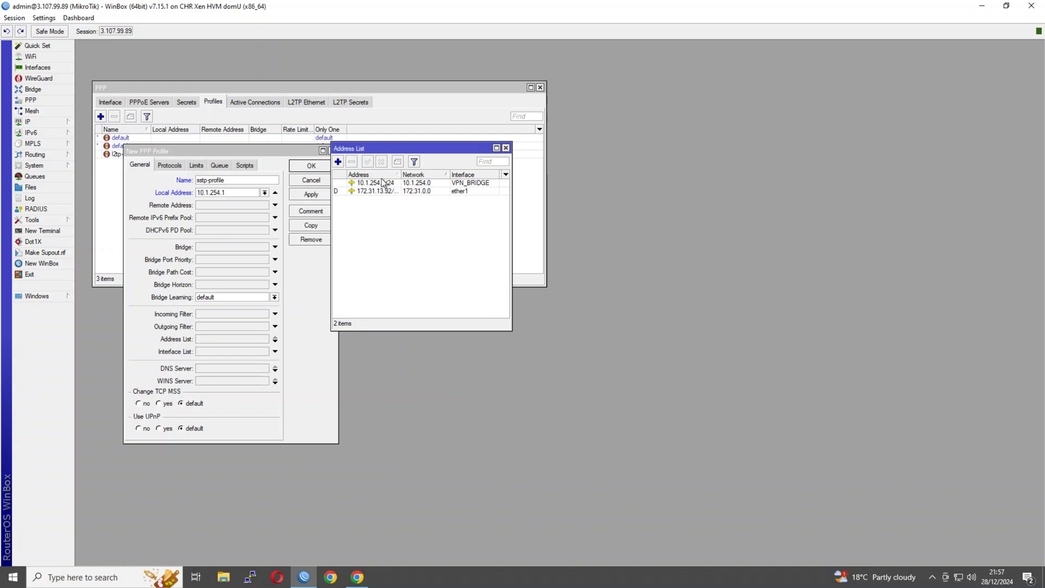
click(494, 190)
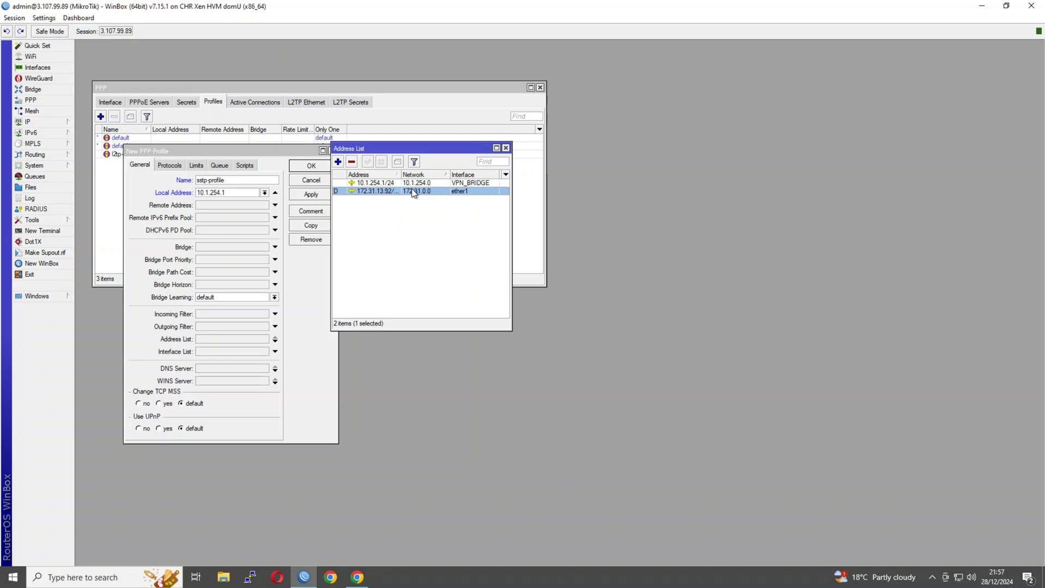
click(374, 185)
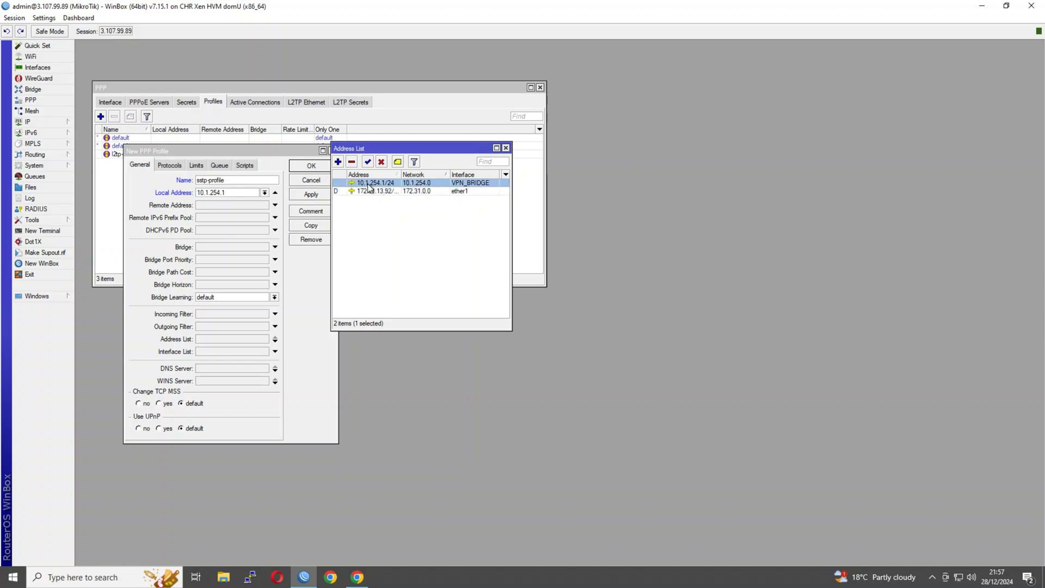
Step: Check the vpn_pool address range in IP Pools
click(233, 205)
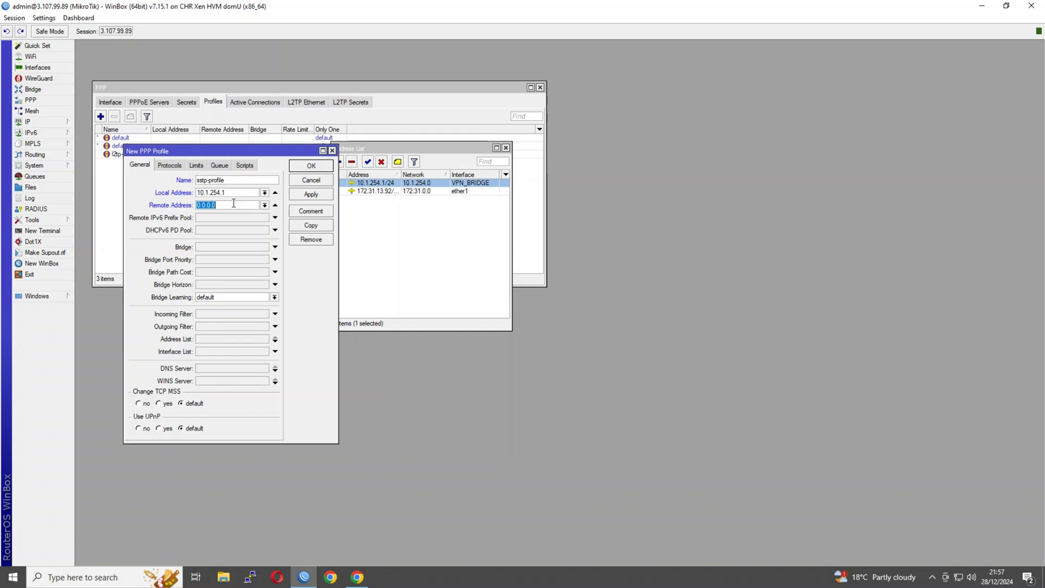
click(37, 121)
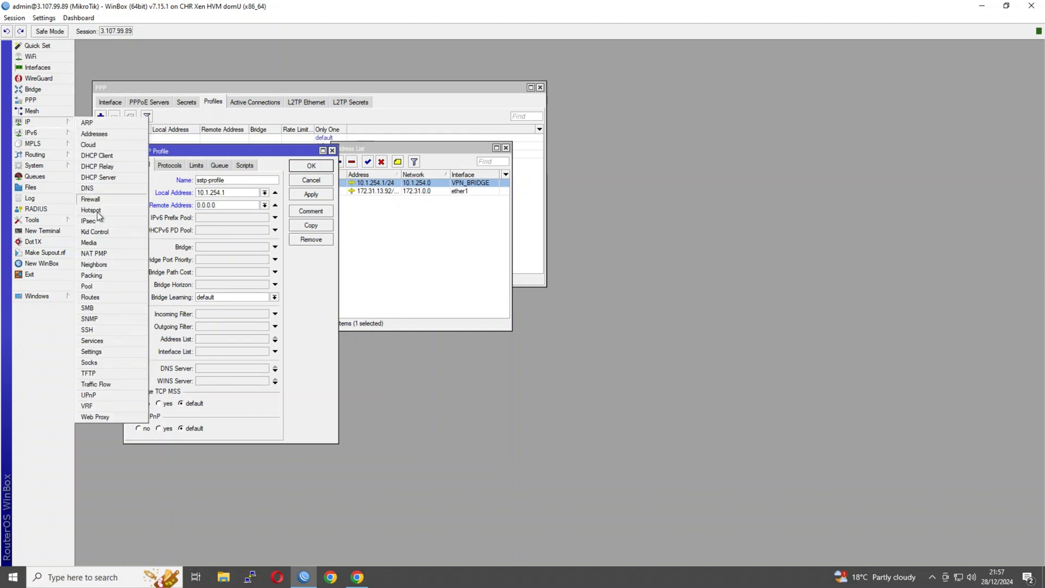
click(90, 286)
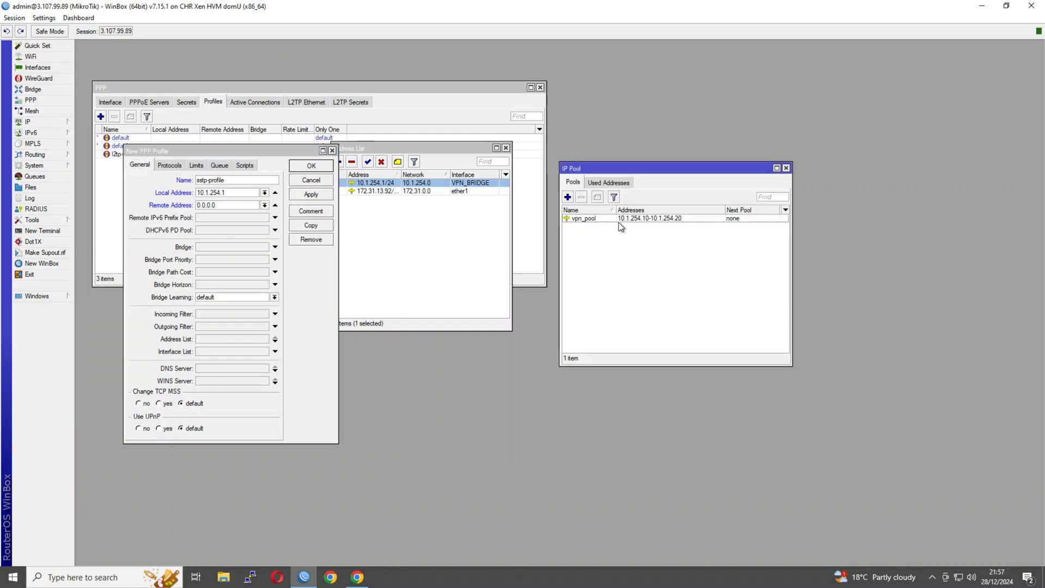
click(642, 219)
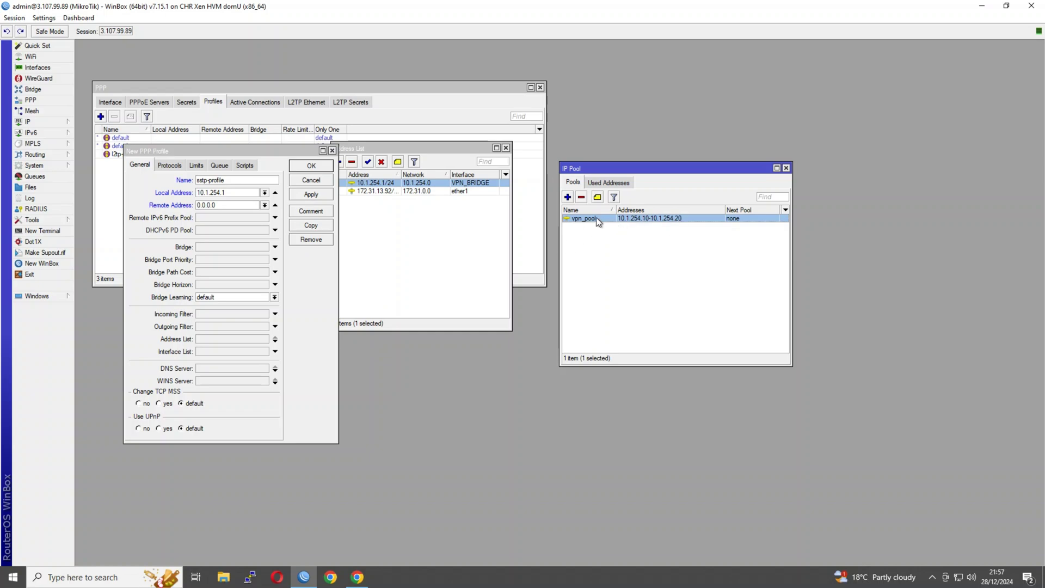
click(786, 169)
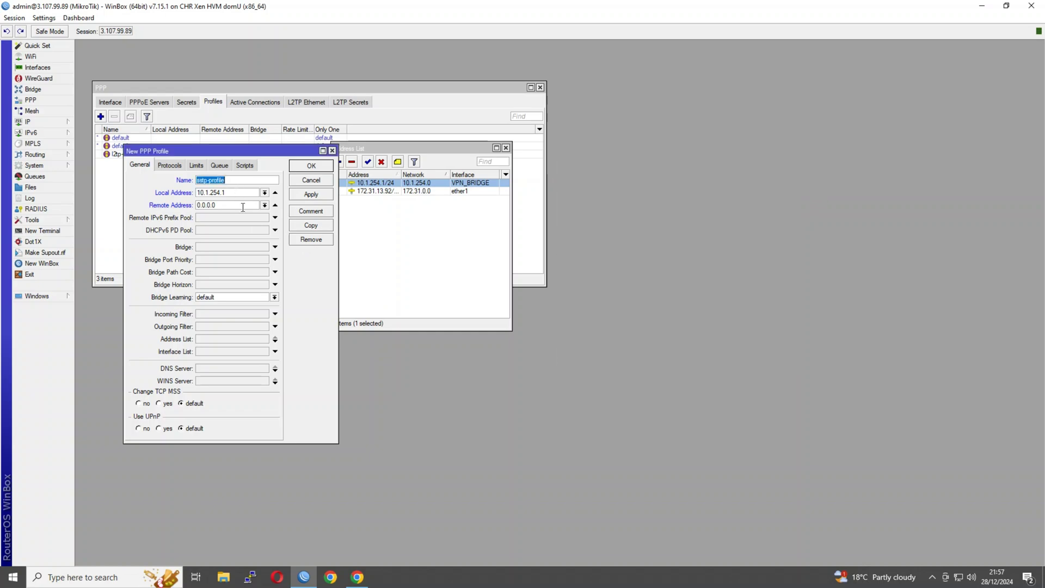
Step: Set sstp-profile's remote address to vpn_pool with encryption on, save it, and close Address List
click(264, 205)
click(217, 214)
click(170, 165)
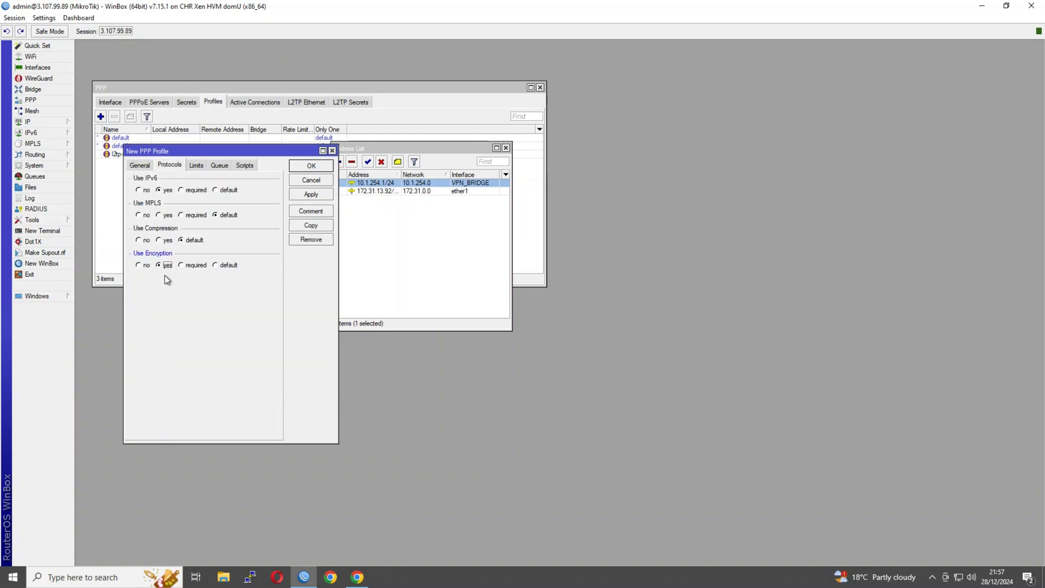
click(298, 167)
click(505, 148)
Step: Add a new PPP secret with the VPN user's name and password
click(187, 101)
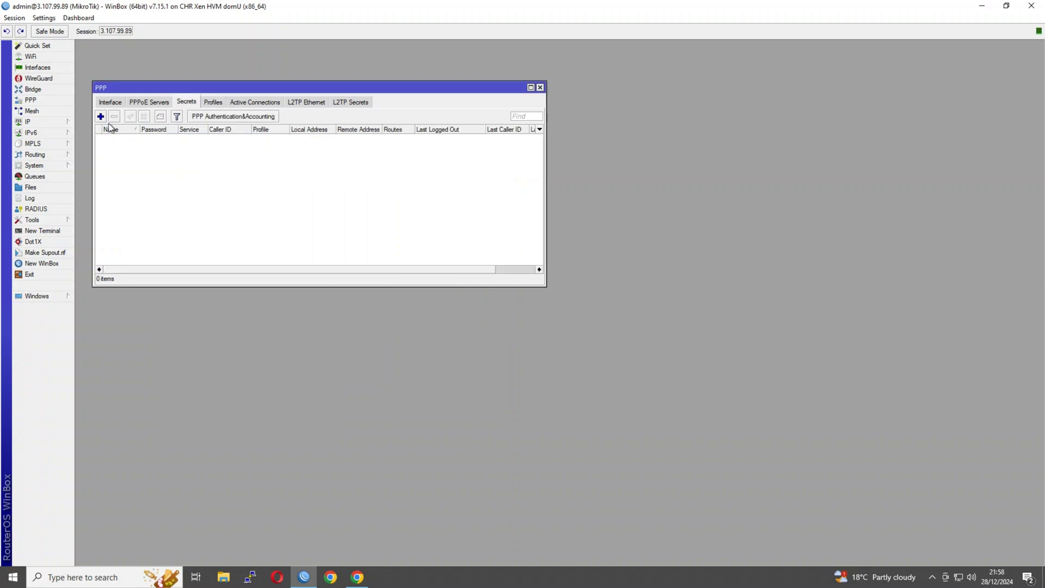
click(101, 116)
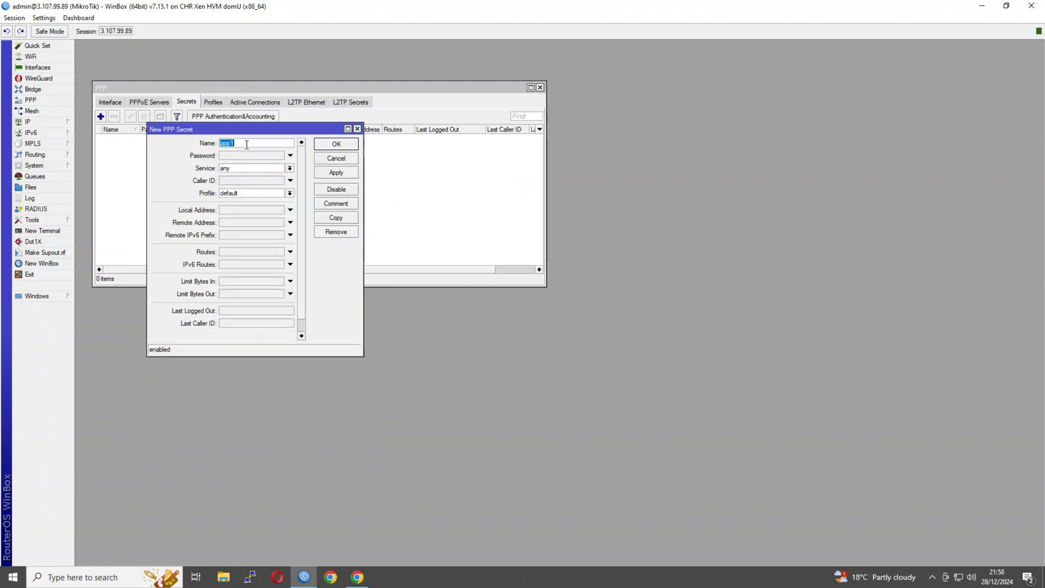
key(Tab)
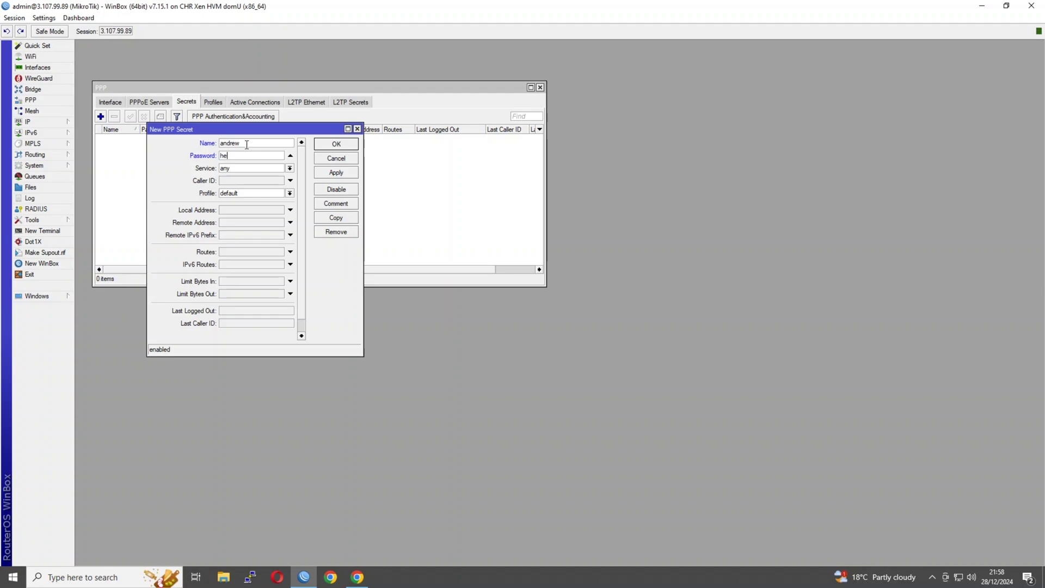
Step: Set service sstp and profile sstp-profile, save the secret, and minimise WinBox
click(251, 168)
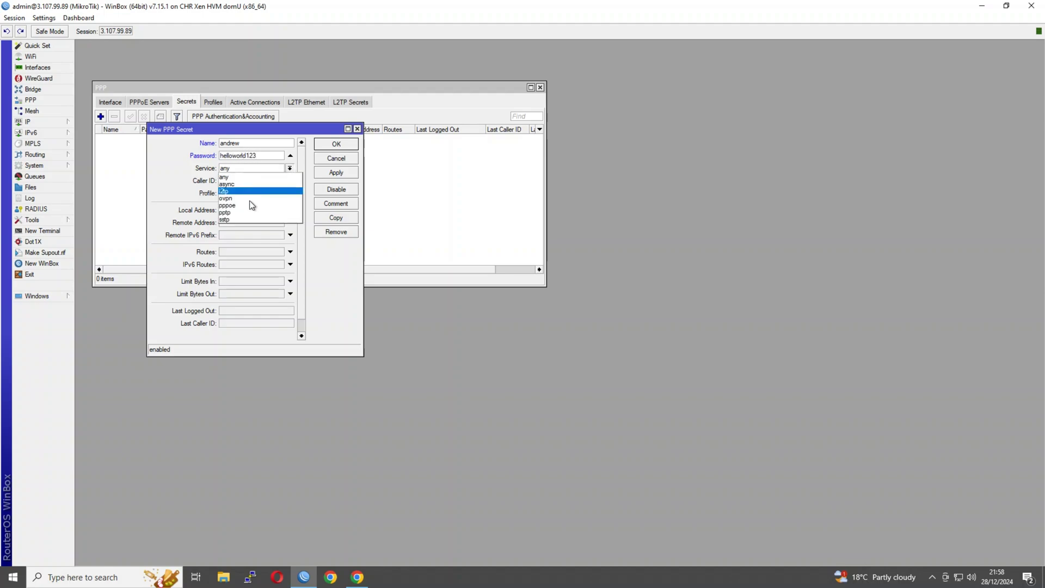
click(257, 219)
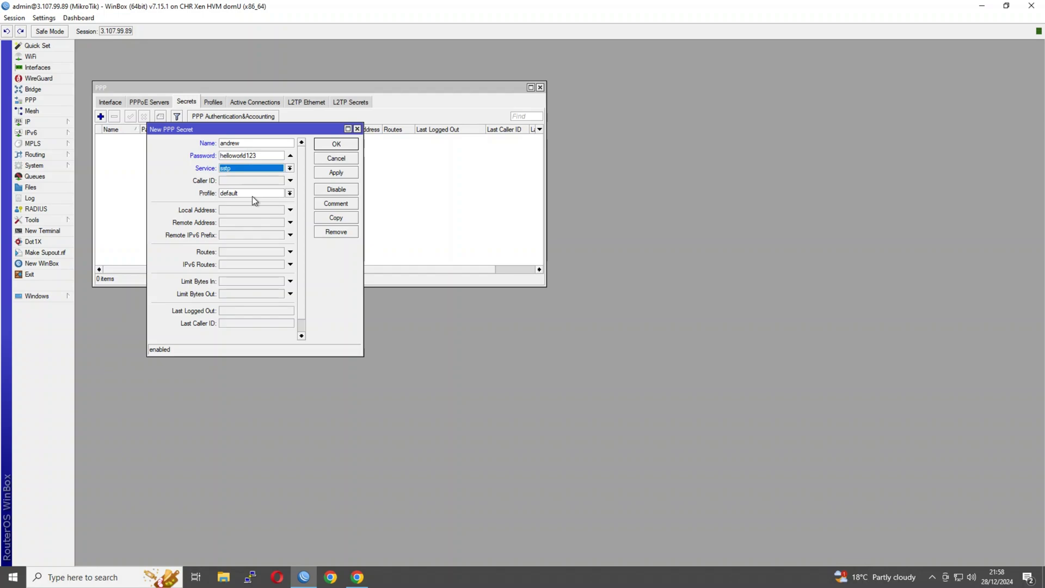
click(250, 193)
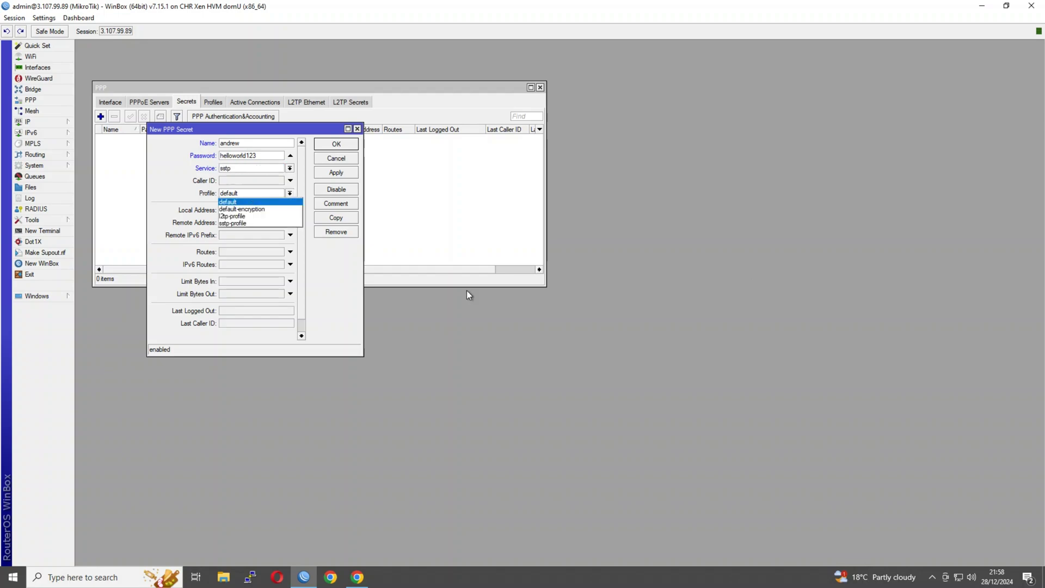
click(232, 223)
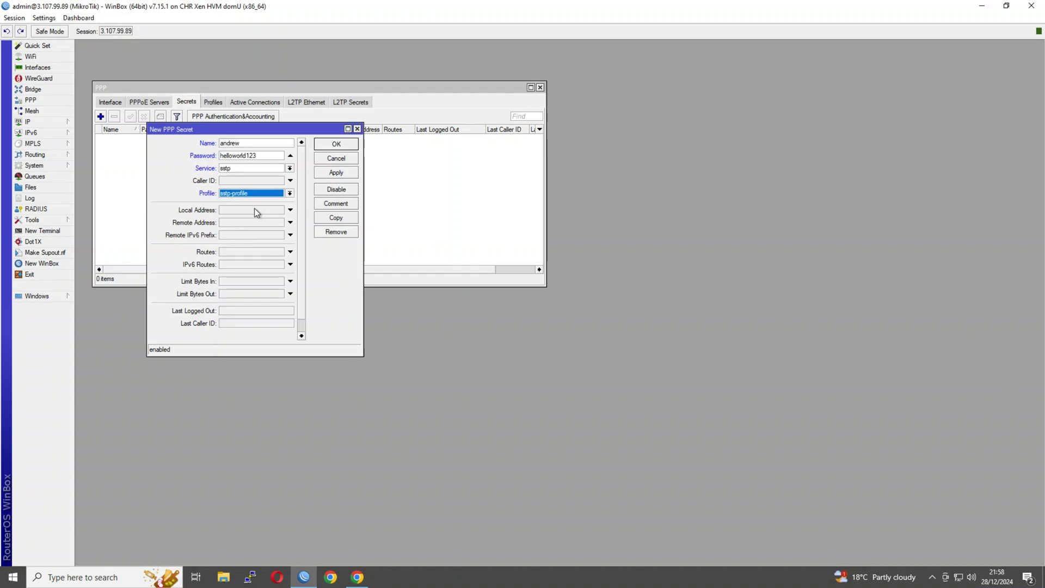
click(328, 144)
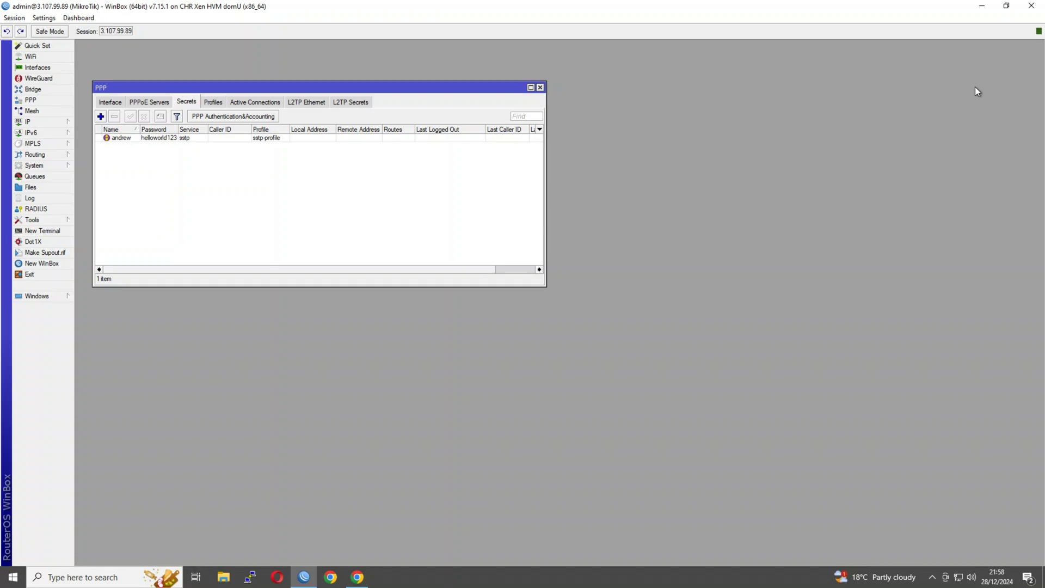
click(983, 7)
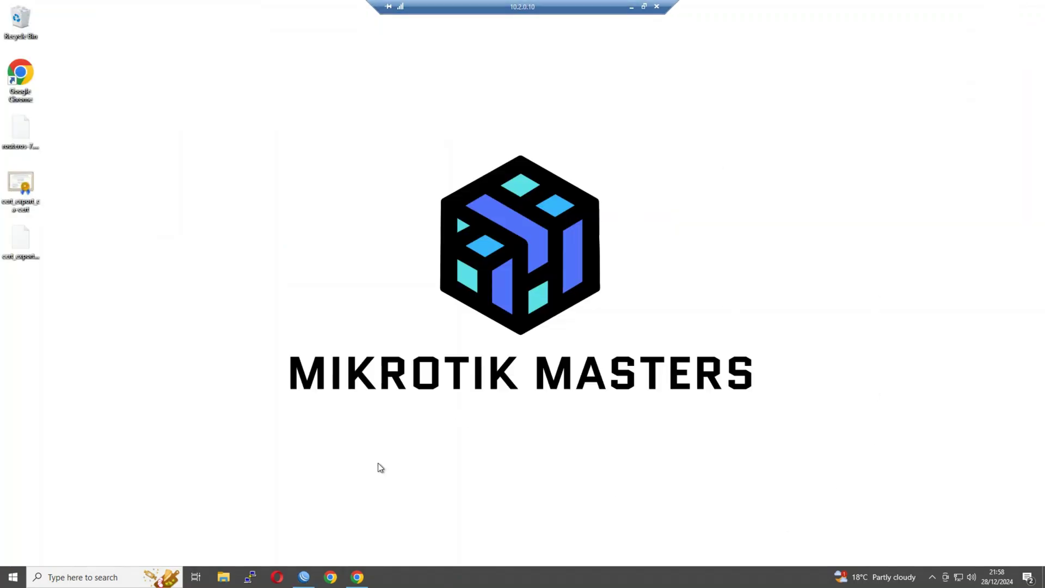
Step: Go from the network tray icon to Network & Internet settings, then to the VPN page
right_click(964, 579)
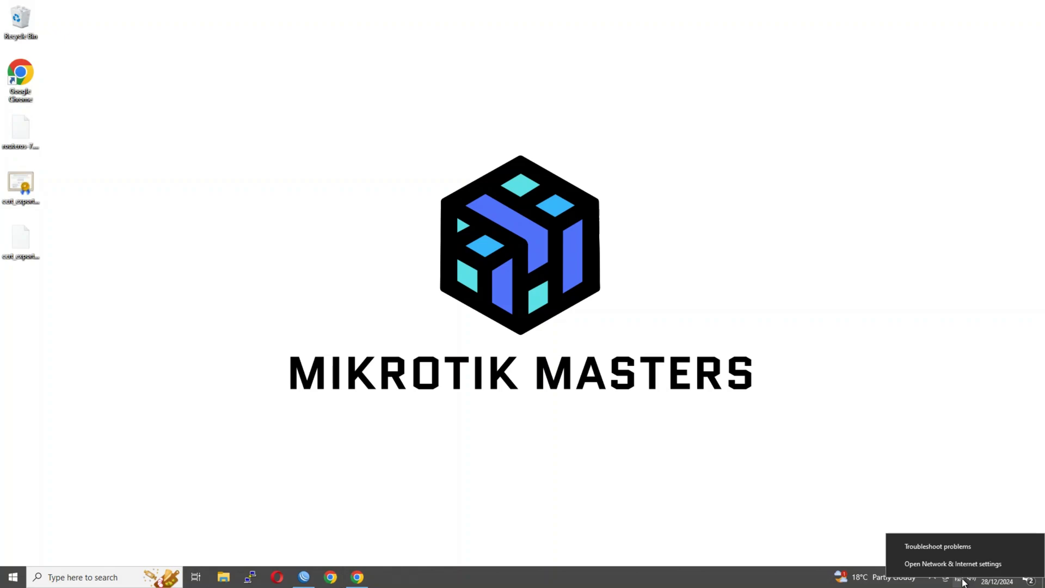
click(929, 516)
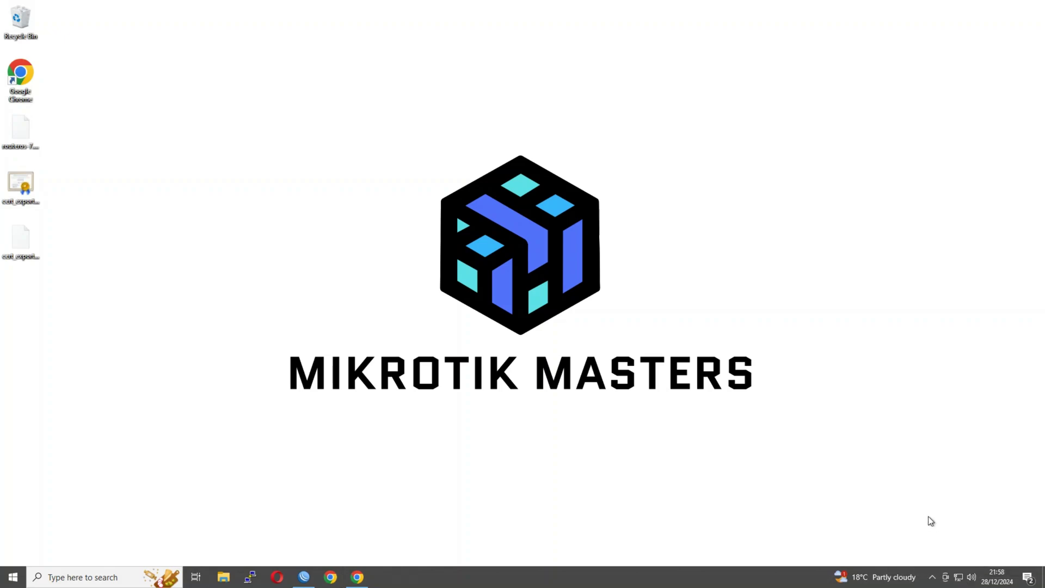
click(958, 577)
click(949, 557)
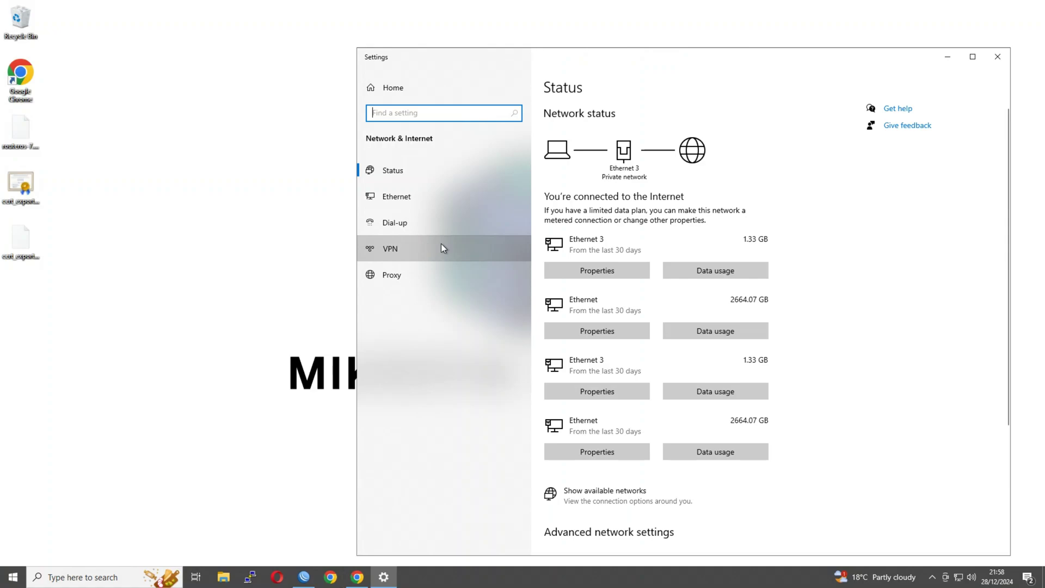
click(441, 246)
Step: Start a Windows (built-in) VPN connection named sstp-vpn to server 3.107.99.89
click(567, 124)
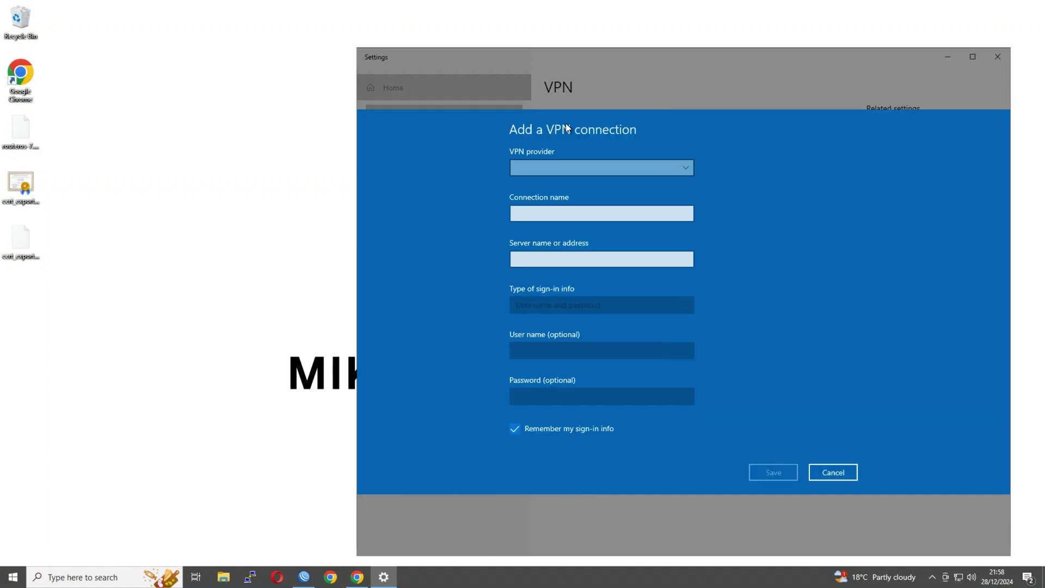
click(576, 166)
click(576, 166)
click(559, 191)
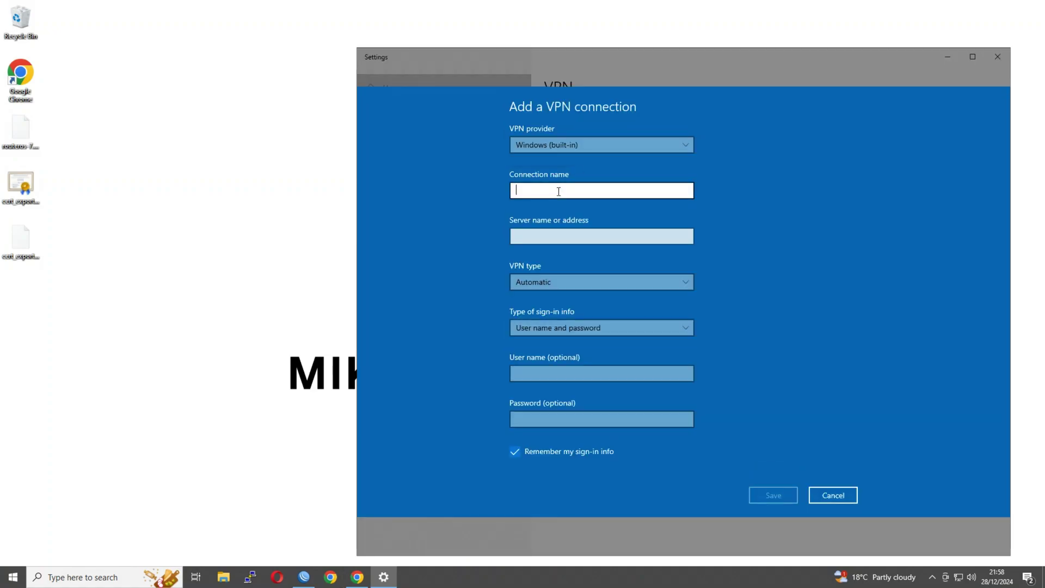
text(sstp-vpn)
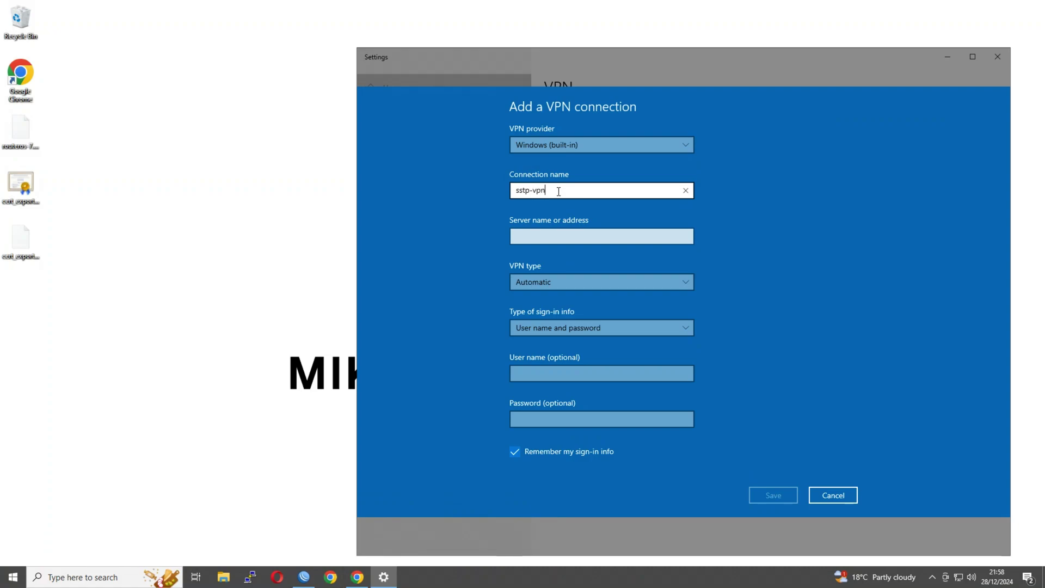
click(560, 231)
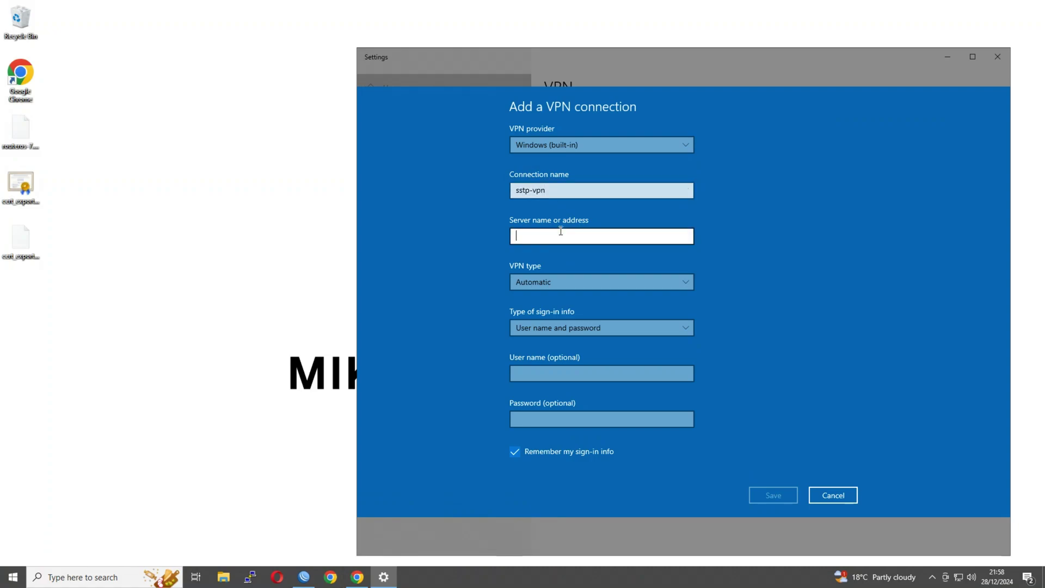
text(3.)
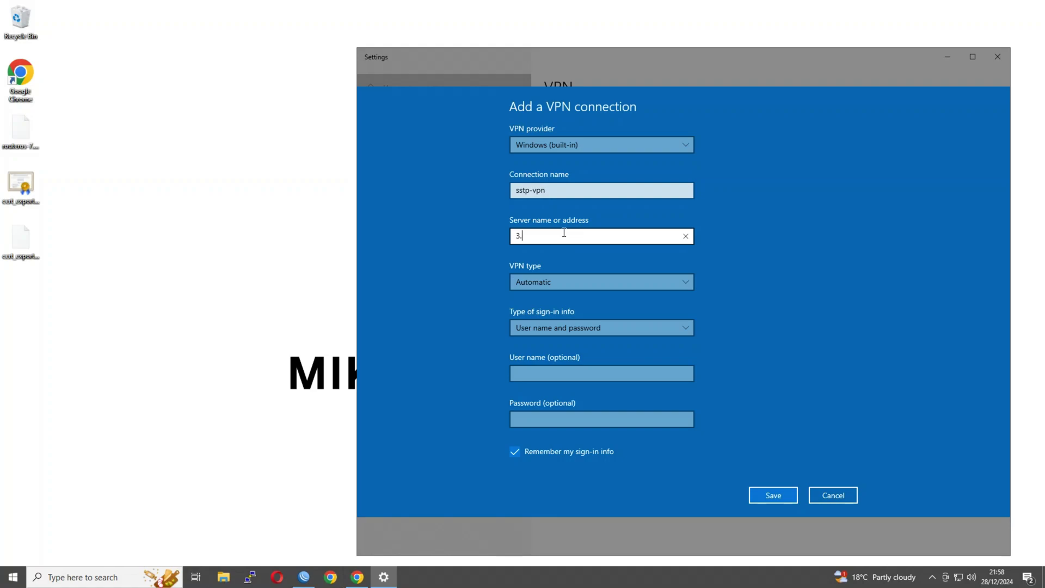
text(107.99.89)
Step: Set VPN type SSTP, enter the VPN user's name and password, and save
click(567, 278)
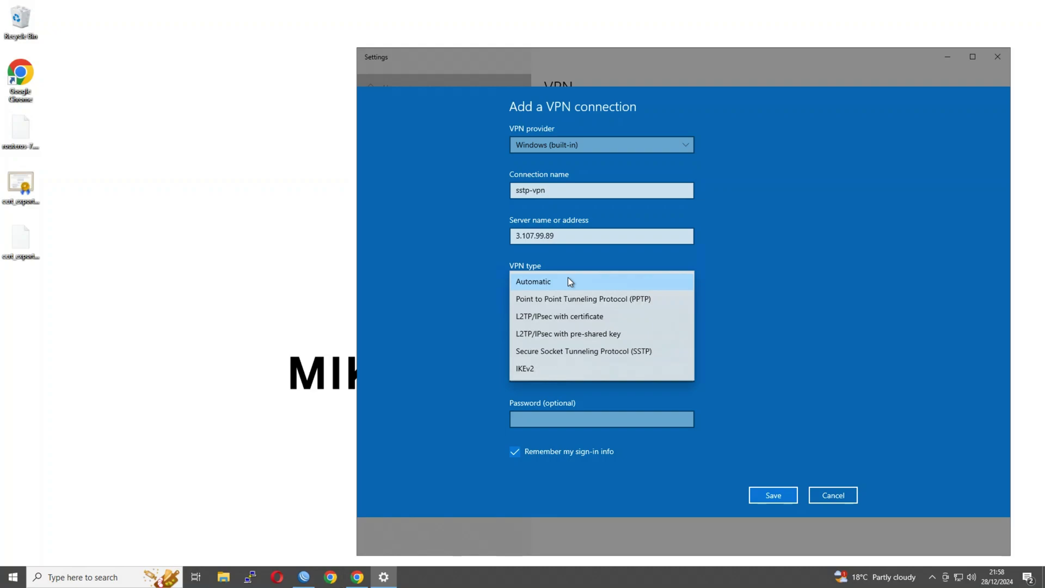
click(587, 353)
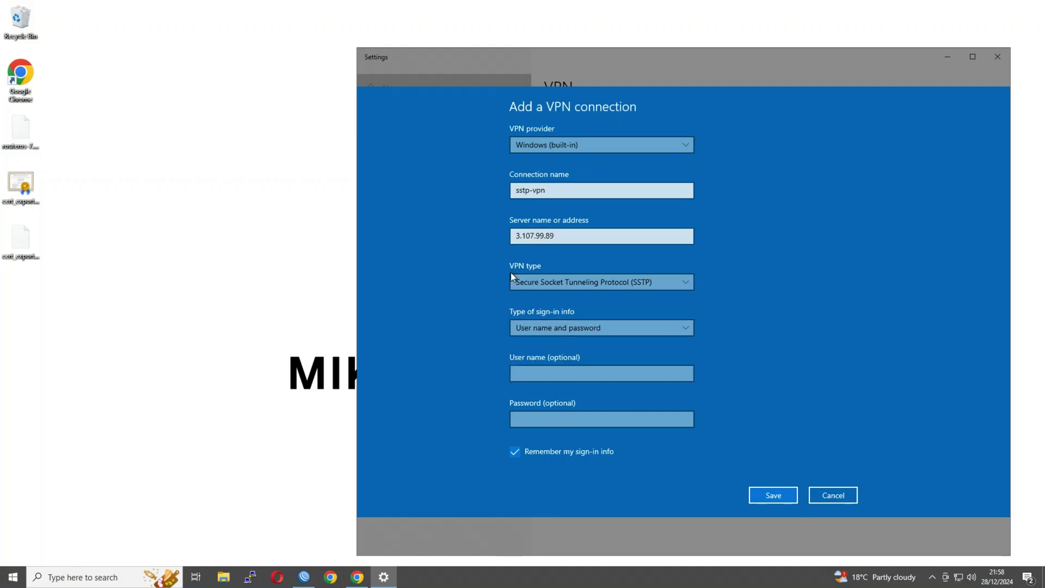
click(553, 379)
text(a)
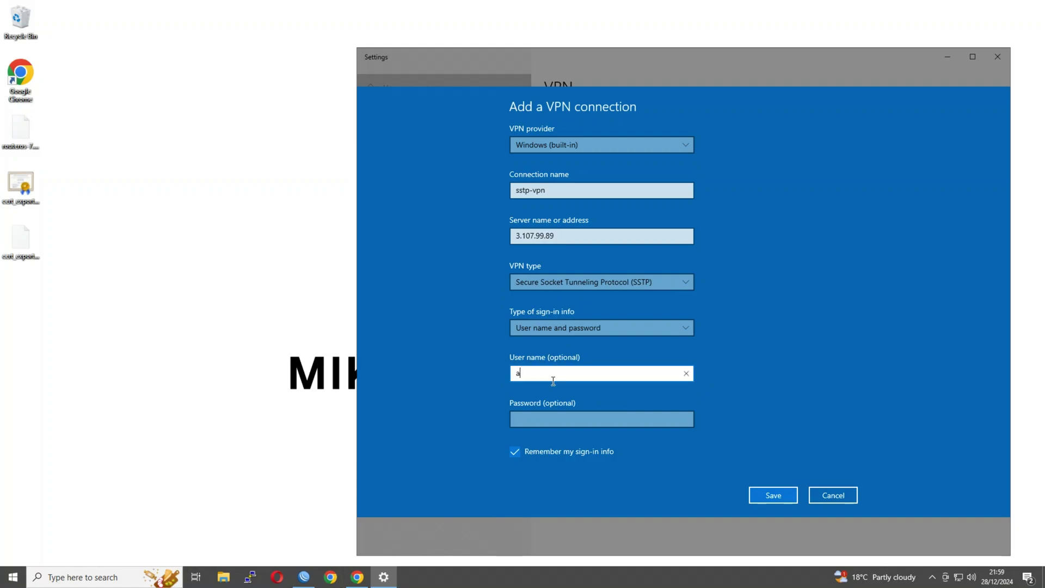
text(ndrew)
key(Tab)
text(•)
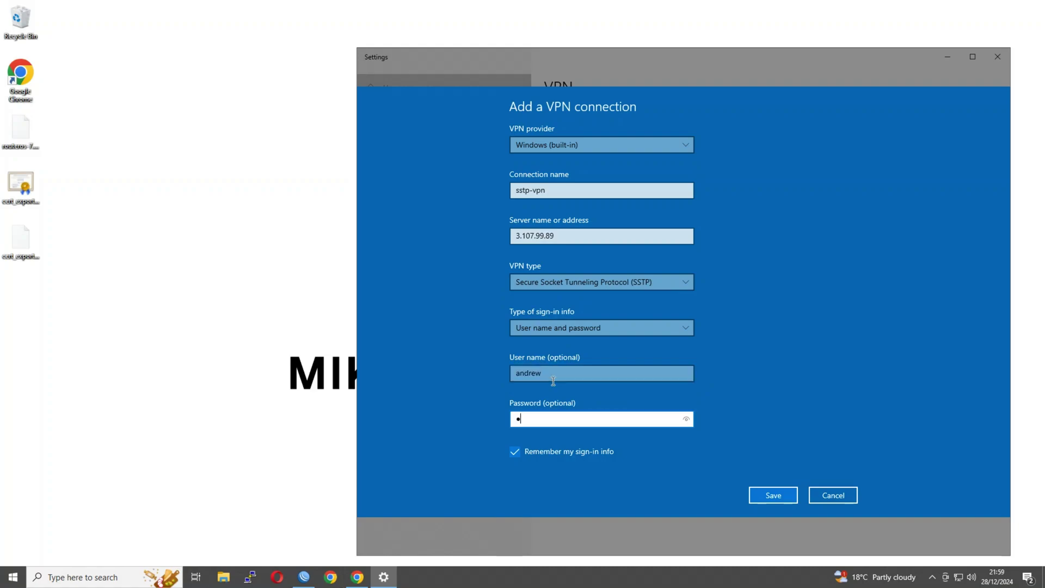
key(BackSpace)
key(BackSpace)
key(BackSpace)
text(•••••••••••••)
click(686, 418)
click(783, 495)
Step: Expand the sstp-vpn entry and select the exported certificate file
click(622, 158)
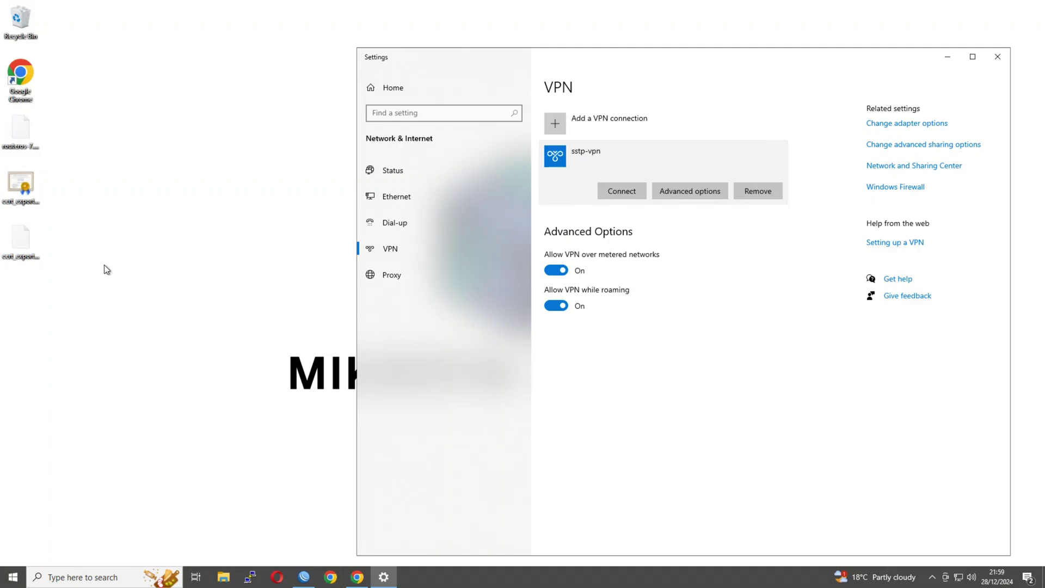
right_click(18, 188)
click(140, 206)
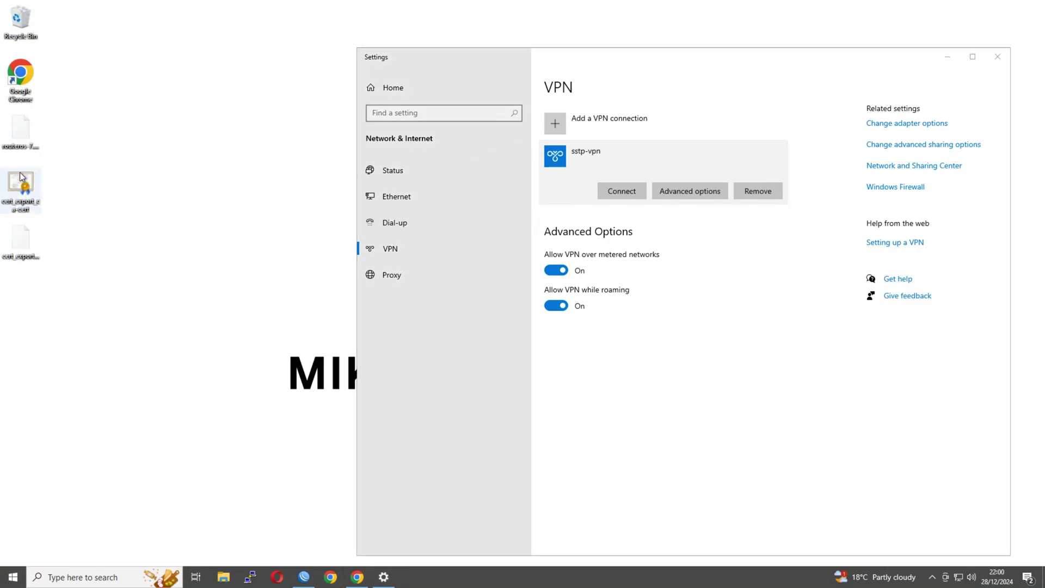
right_click(20, 191)
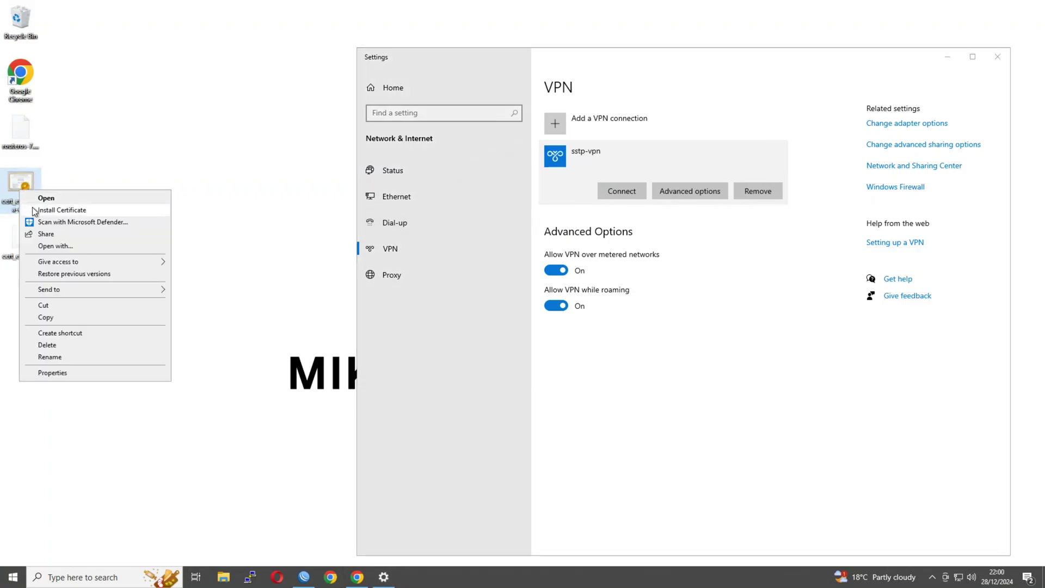
Step: Install the certificate into the Trusted Root Certification Authorities store
click(33, 211)
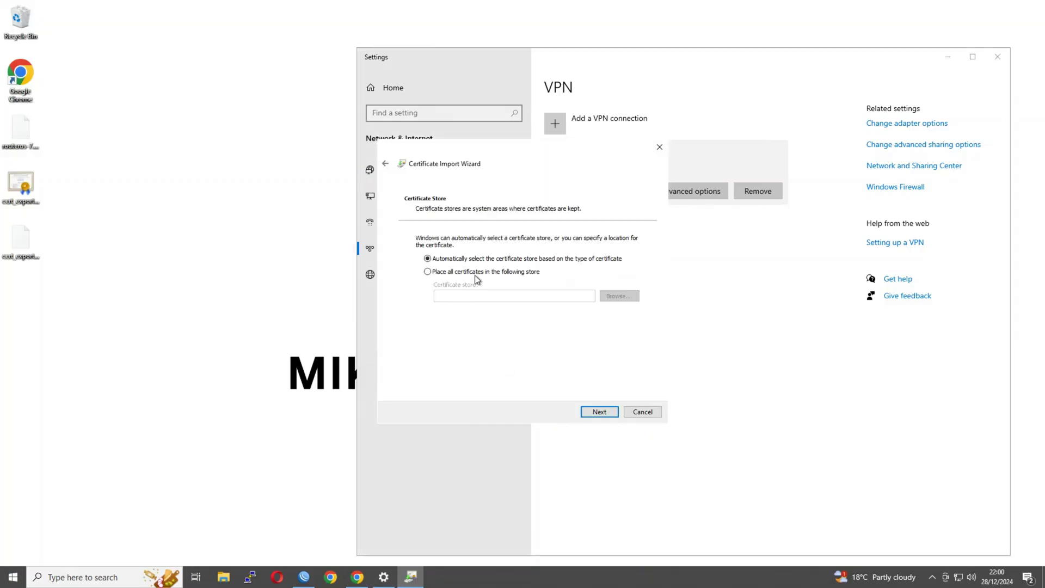
click(475, 272)
click(612, 296)
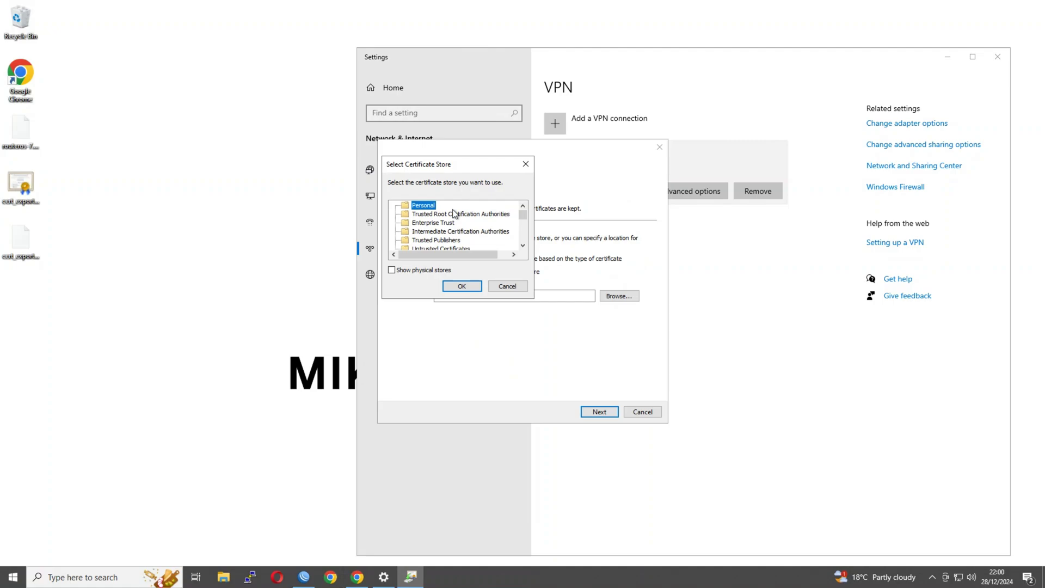
click(436, 215)
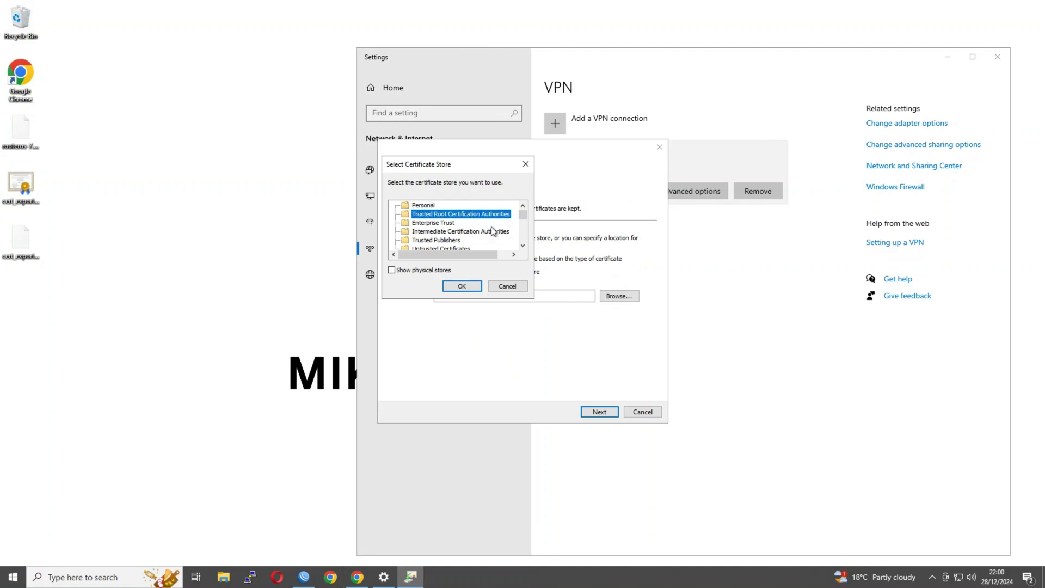
click(455, 288)
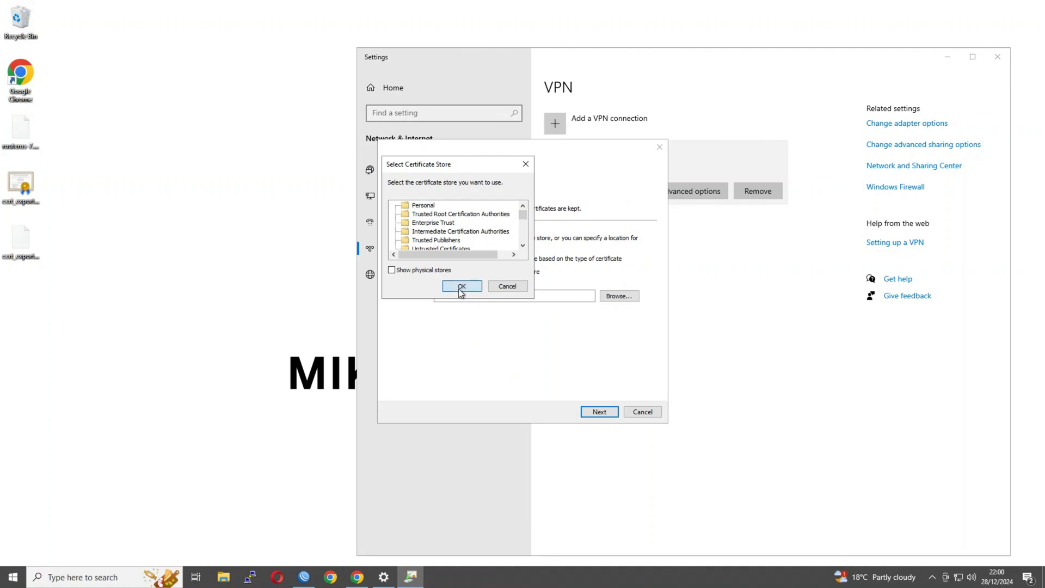
click(599, 412)
click(604, 412)
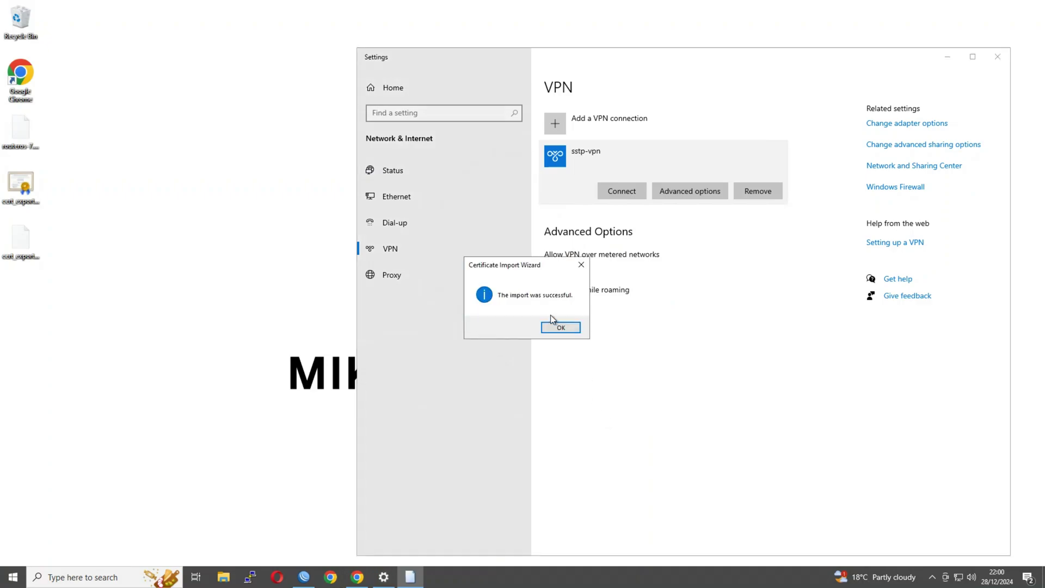
click(559, 327)
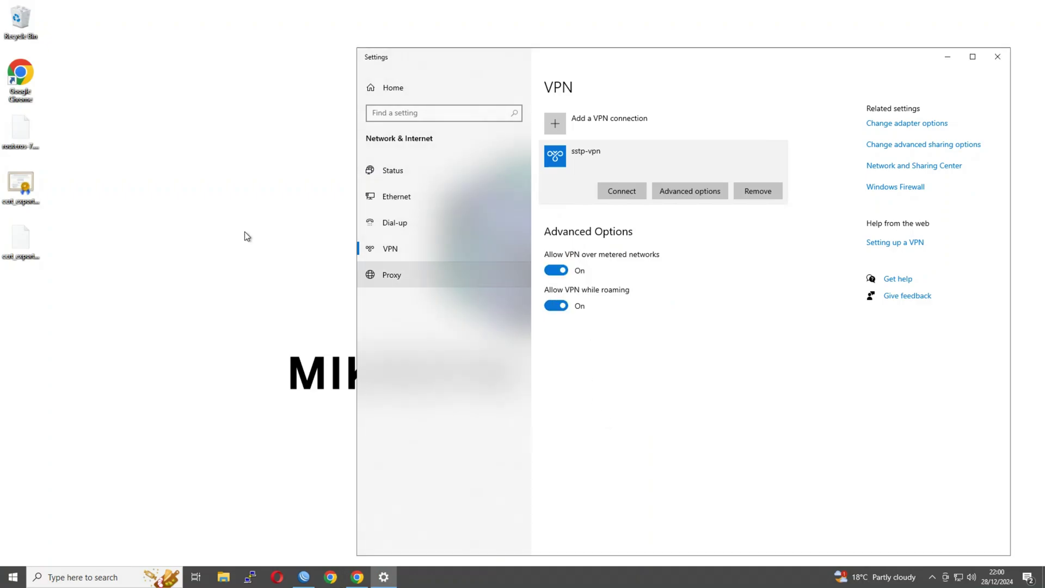
Step: Confirm in the user certificate manager that ca-cert is listed under Trusted Root
click(13, 577)
text(certi)
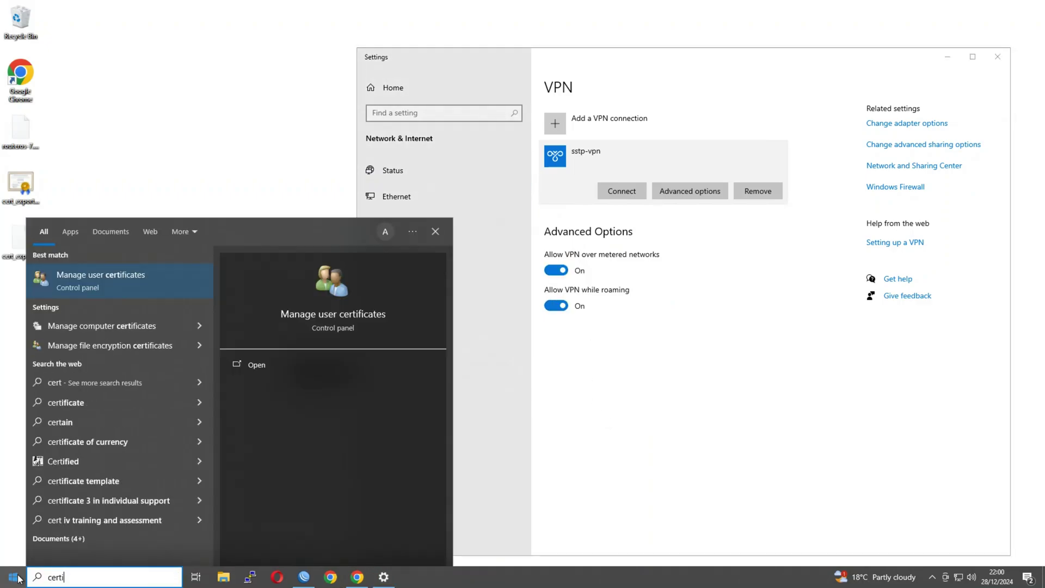
click(229, 285)
double_click(161, 76)
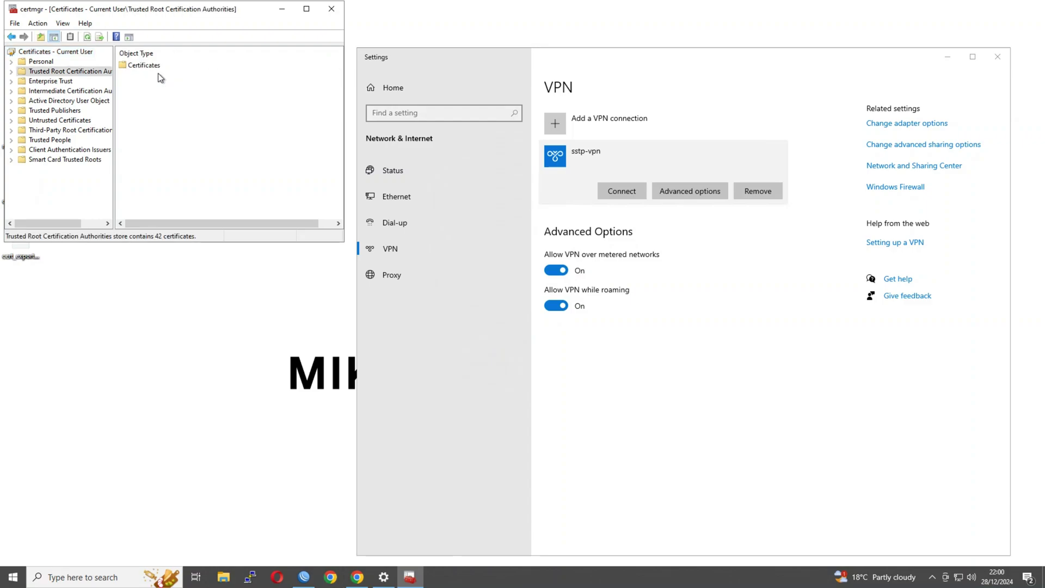
double_click(153, 67)
click(154, 98)
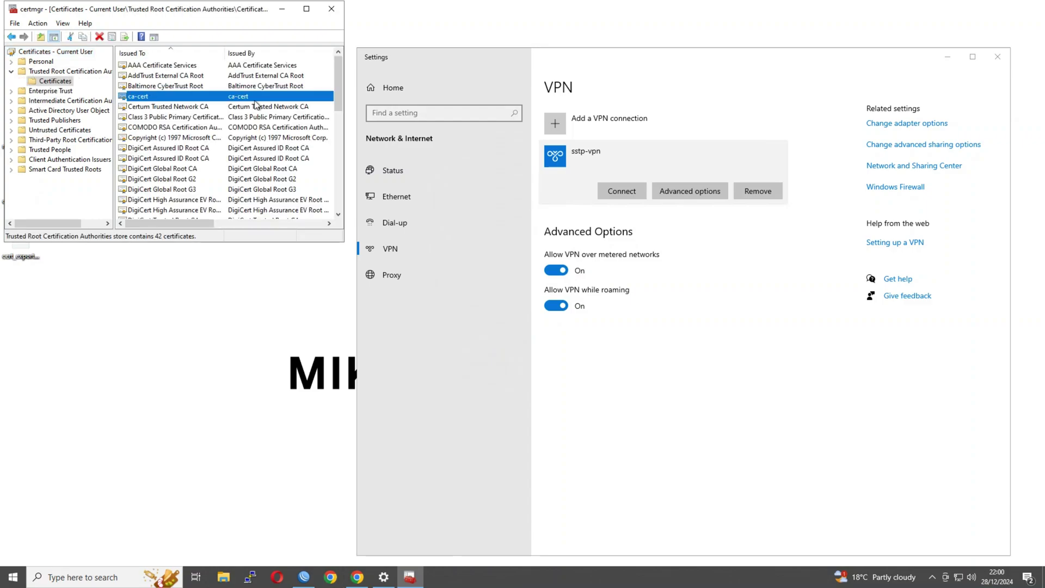
click(331, 11)
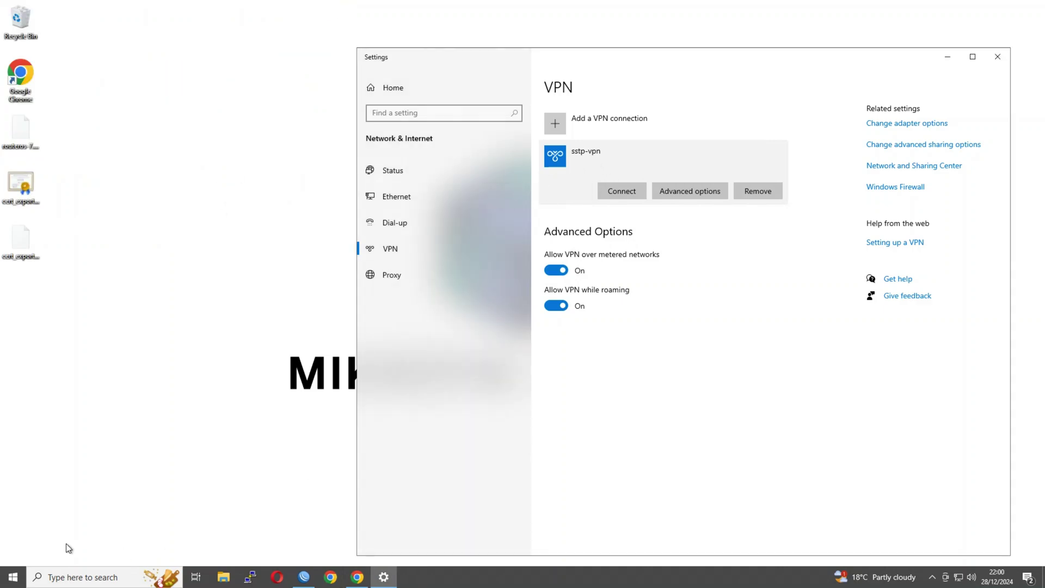
Step: Open sstp-vpn properties via ncpa.cpl and allow MS-CHAP v2 on the Security tab
click(12, 579)
text(ncpa.cpl)
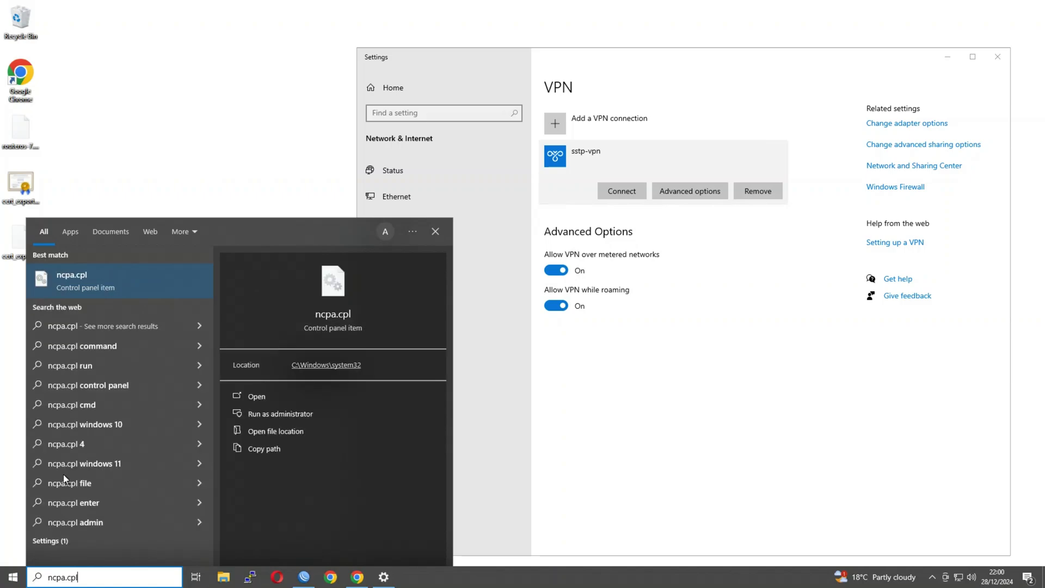
click(77, 278)
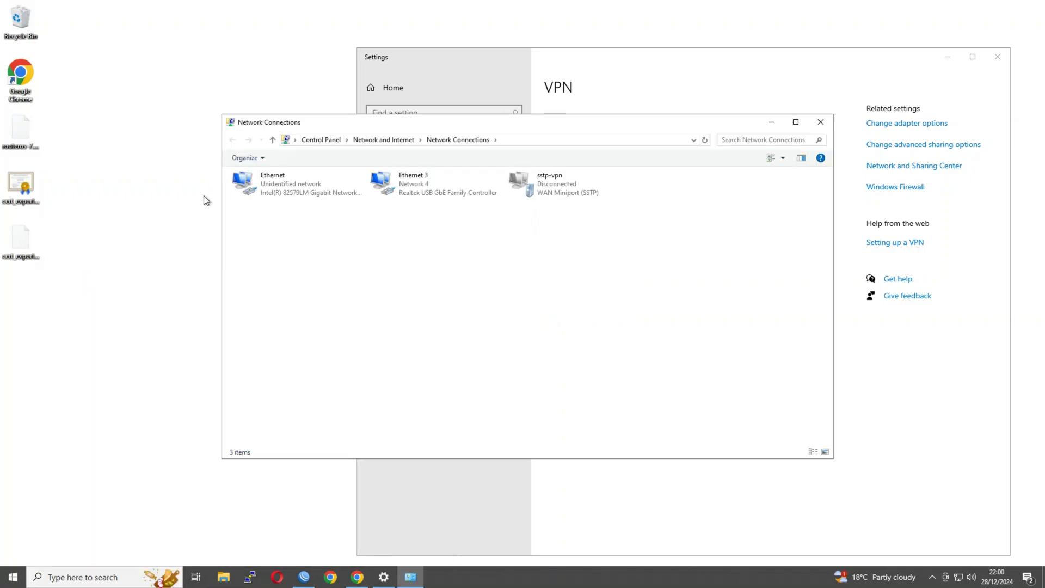
right_click(530, 188)
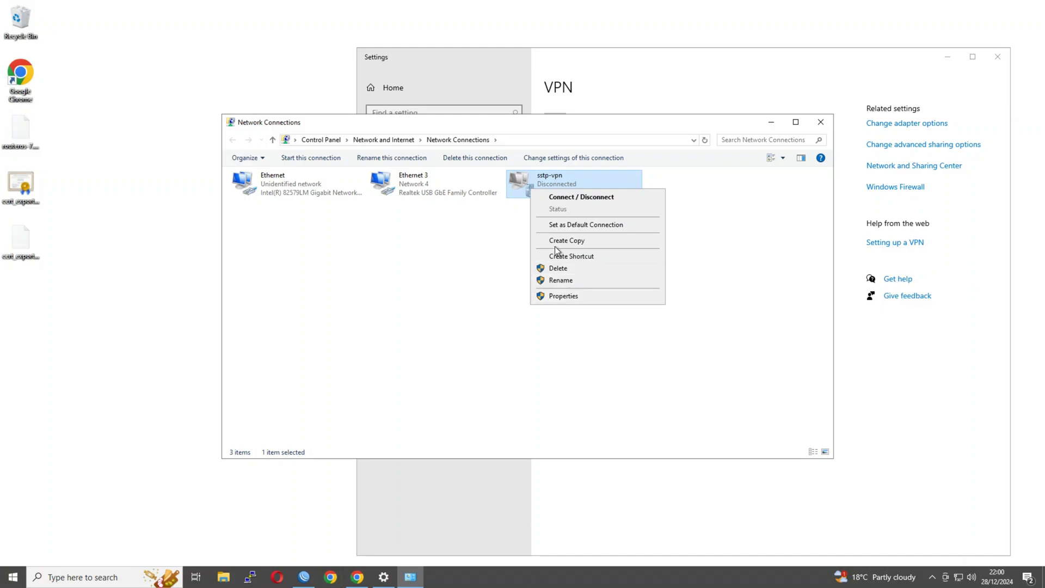
click(578, 296)
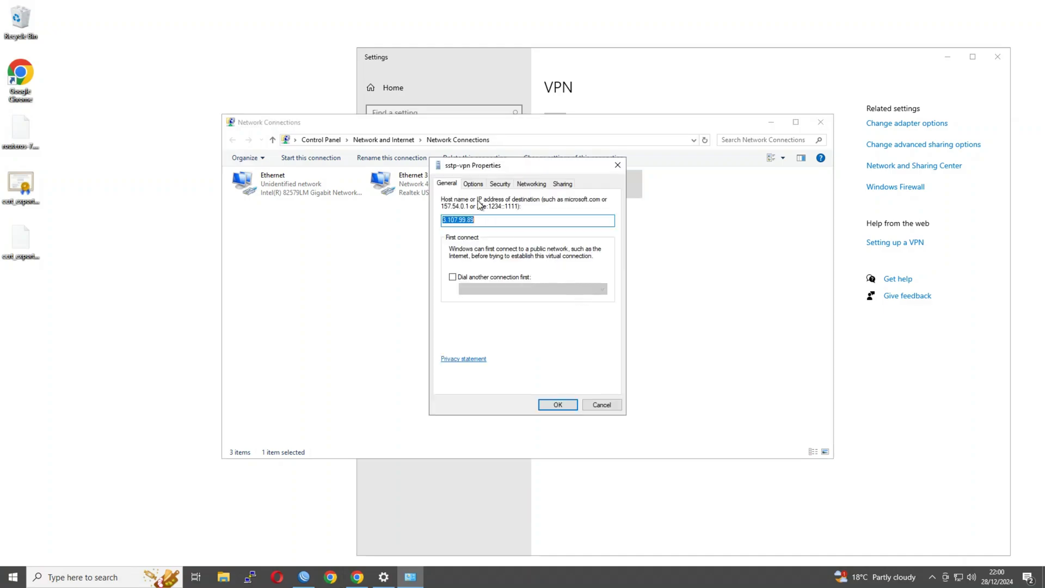
click(496, 185)
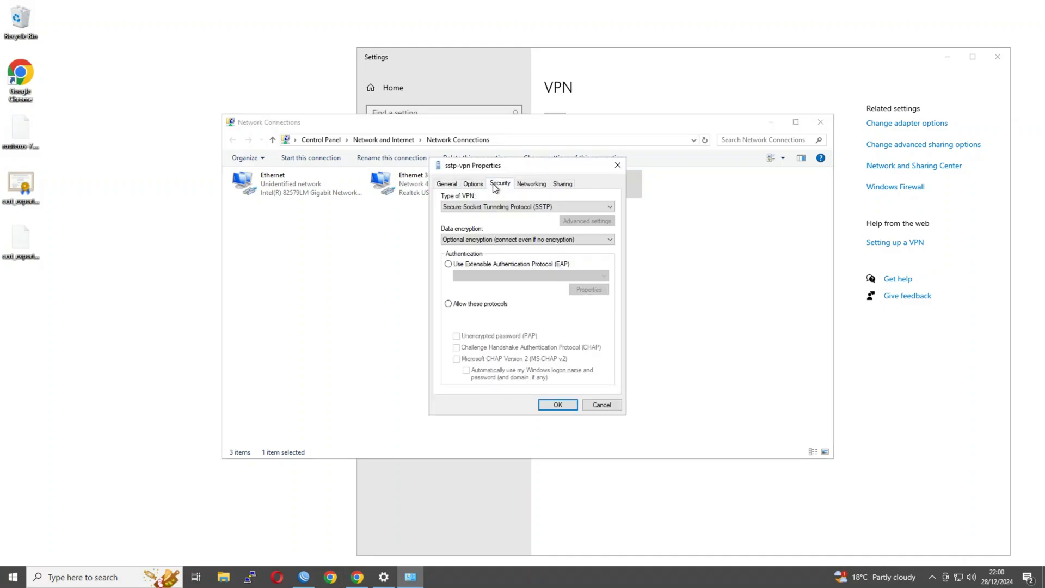
click(448, 303)
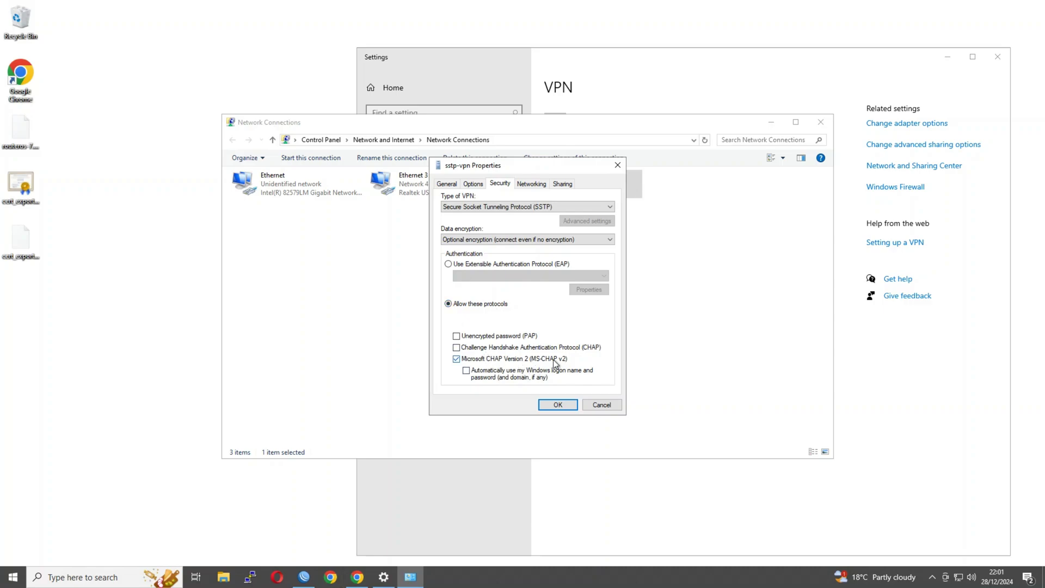
Step: Save the sstp-vpn security settings and connect the VPN
click(556, 405)
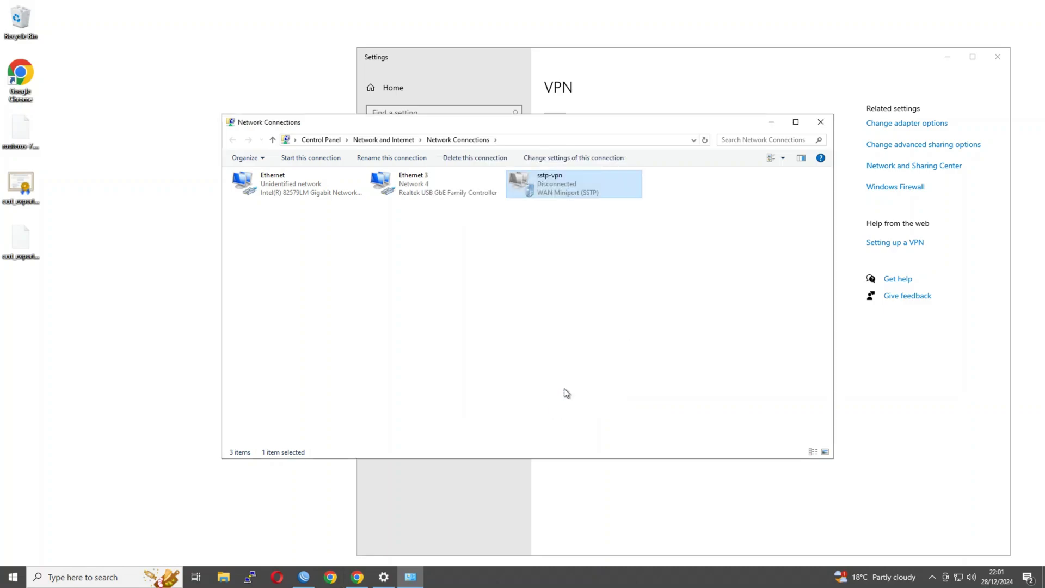
click(820, 122)
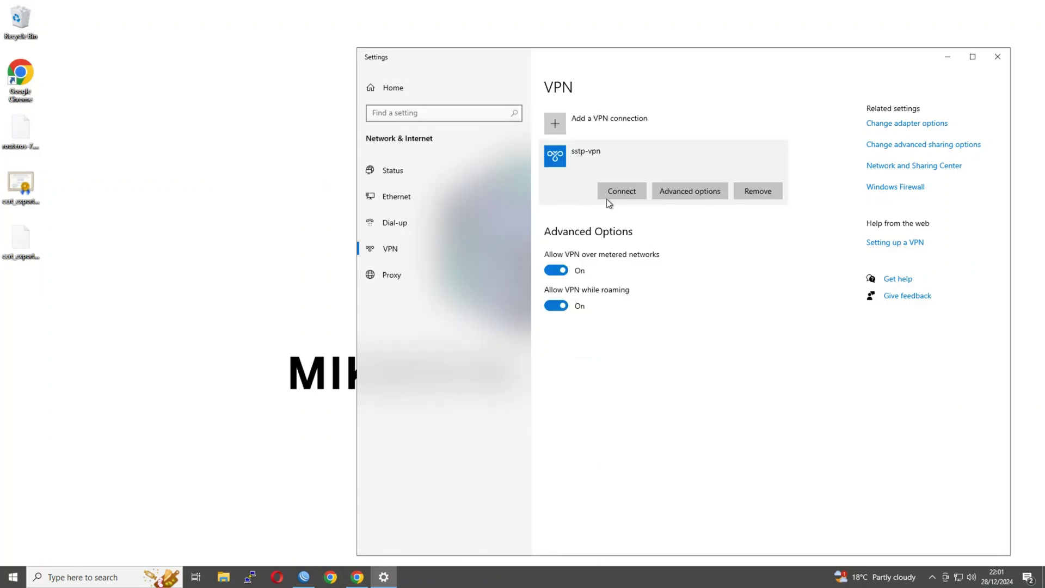
click(617, 189)
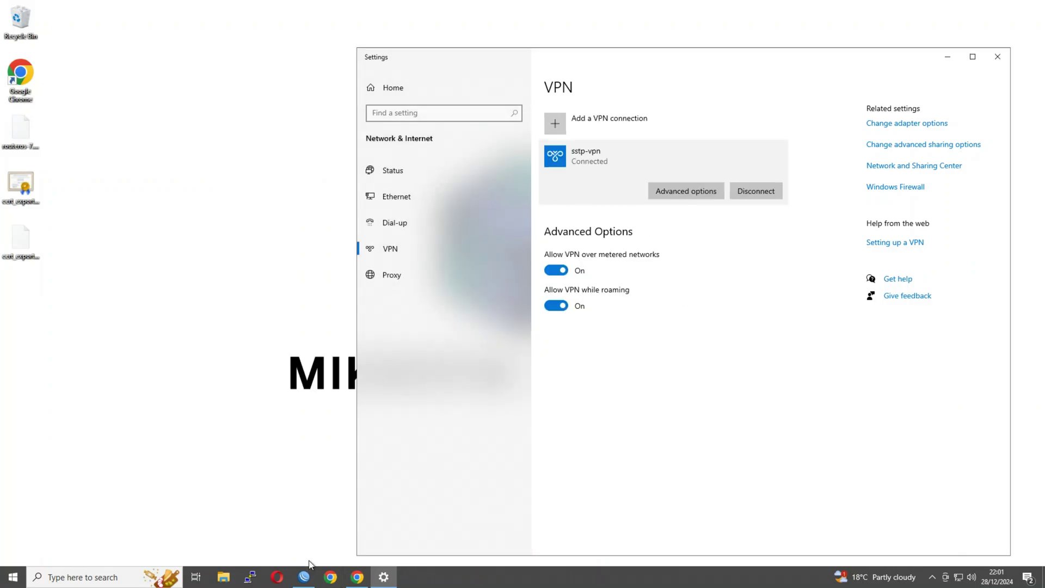
Step: Confirm the sstp session in WinBox Active Connections, close PPP, and check network status
click(304, 577)
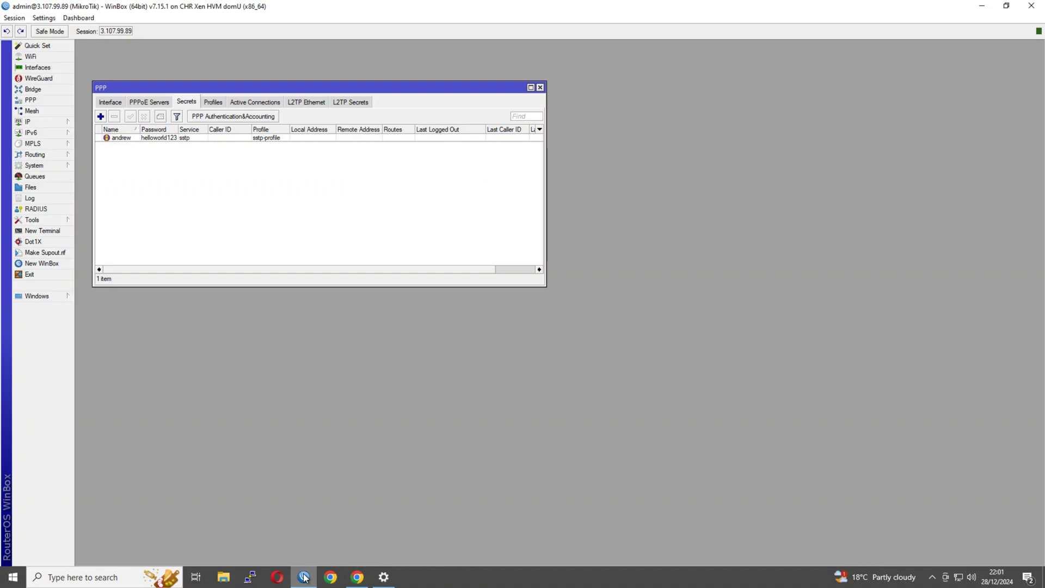
click(268, 103)
click(152, 138)
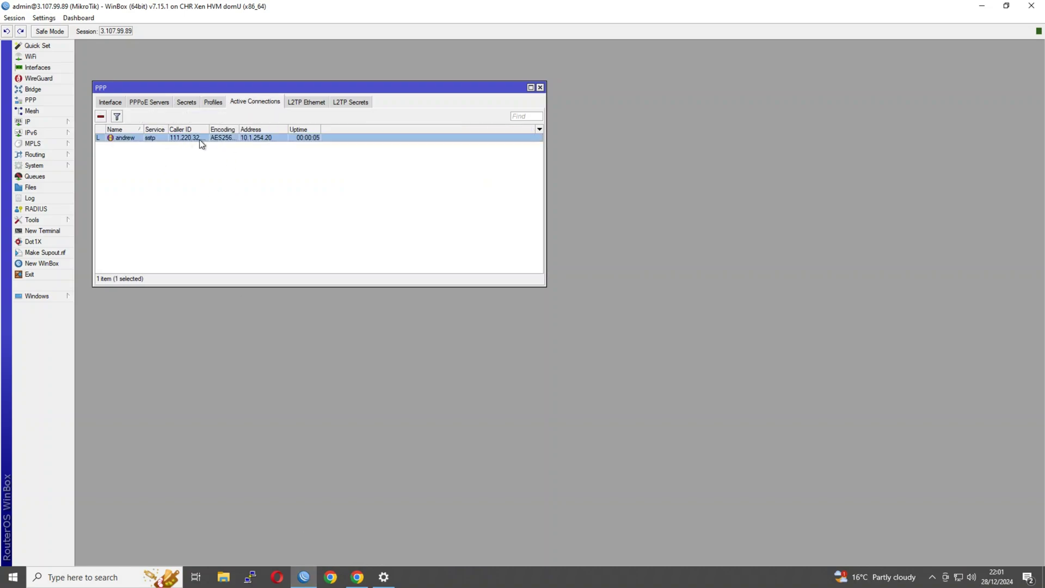
click(230, 171)
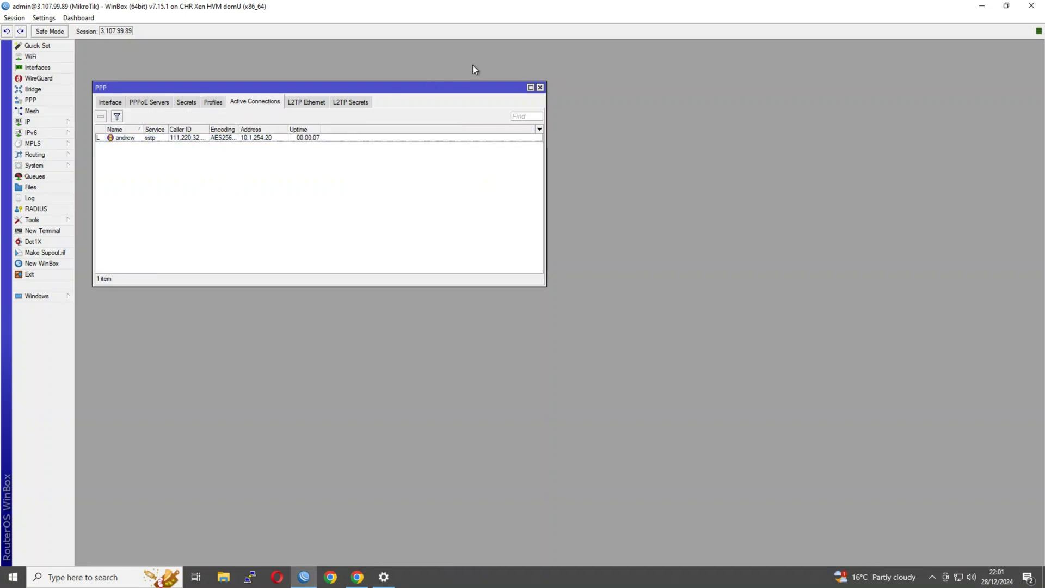
click(540, 87)
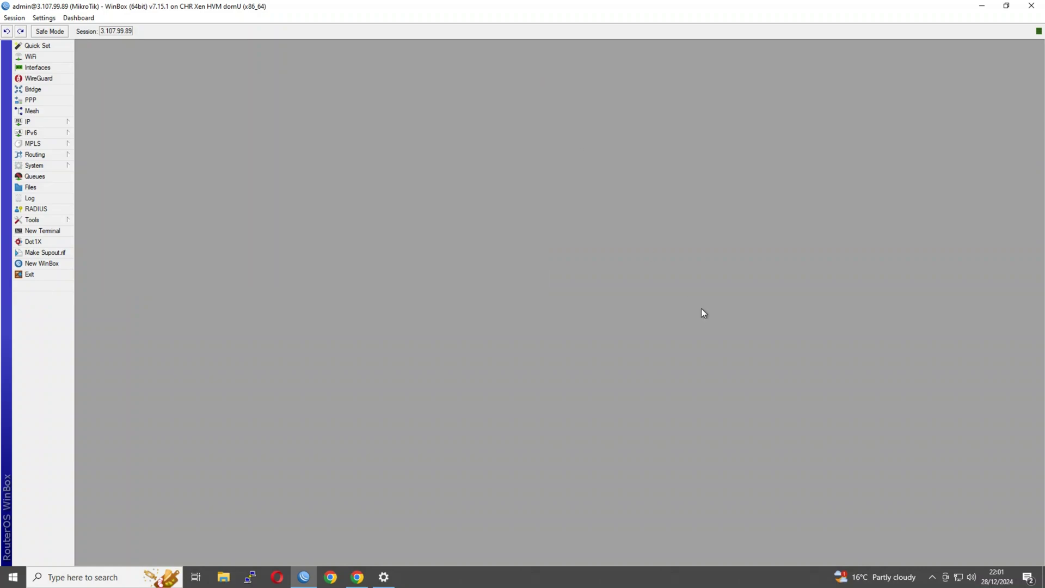
click(970, 577)
click(958, 576)
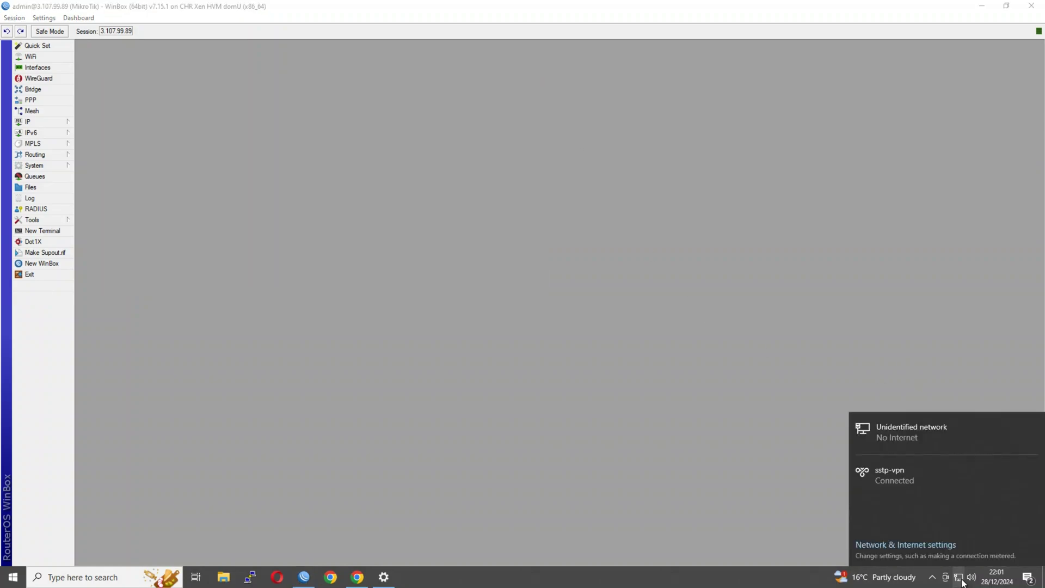
Step: Launch Command Prompt with cmd and run ipconfig
click(524, 405)
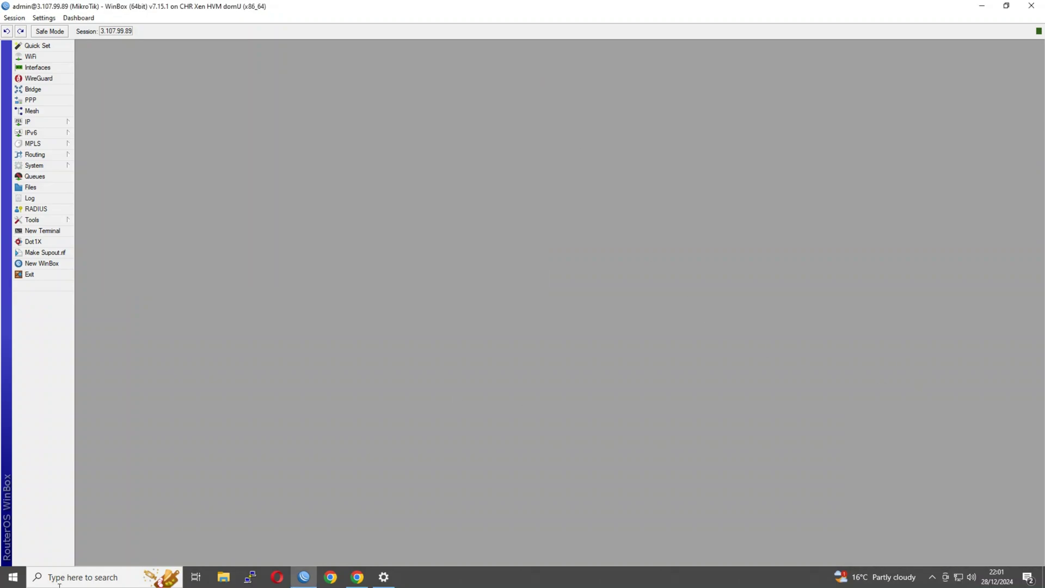
click(9, 578)
text(cmd)
key(Return)
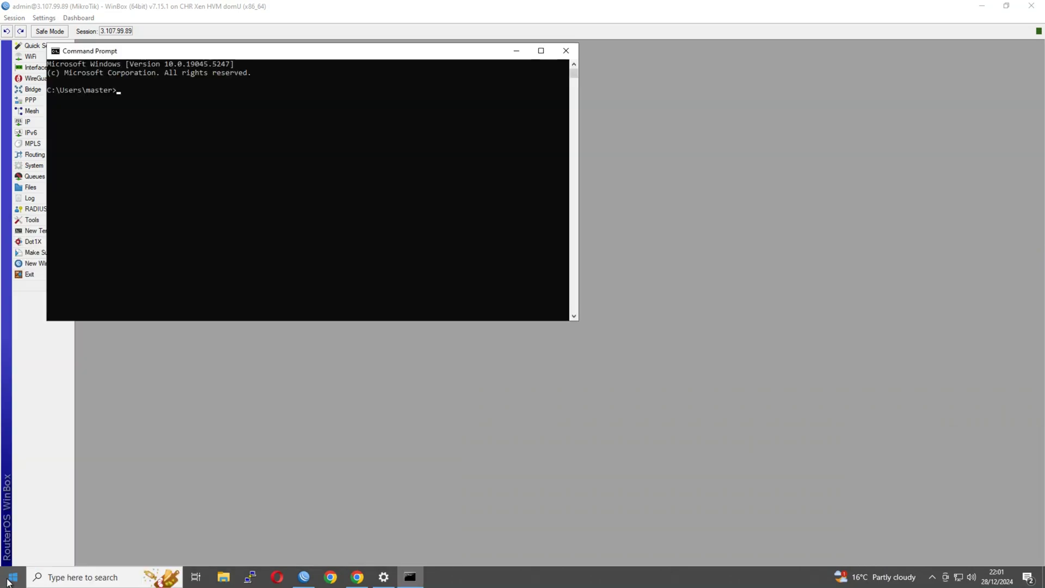
text(ipconfig)
key(Return)
Step: Highlight addresses 10.1.254.20, 10.2.0.10, 192.168.123.150 and the Ethernet 3 gateway
double_click(248, 144)
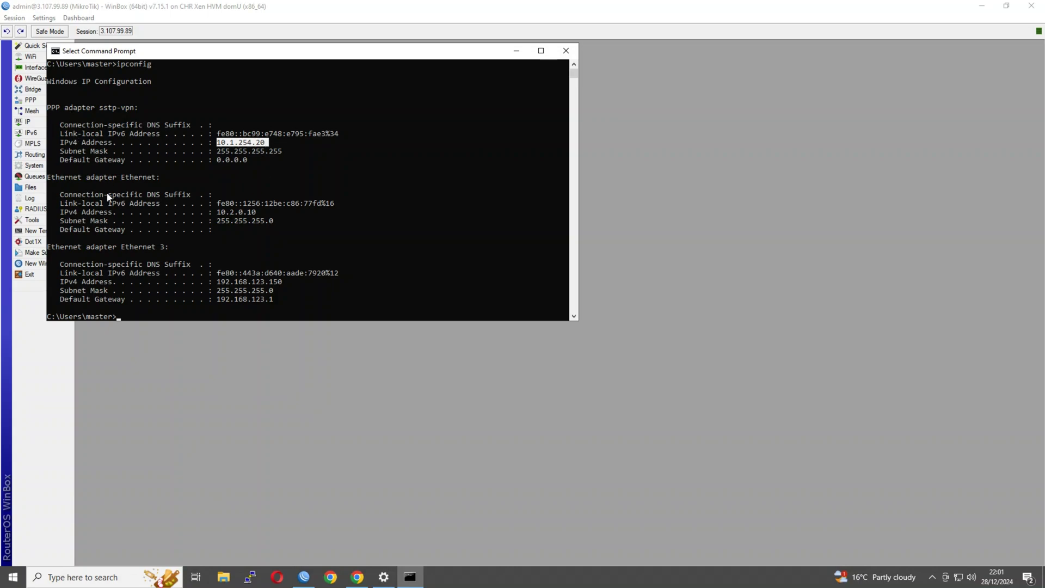
drag(264, 217, 213, 215)
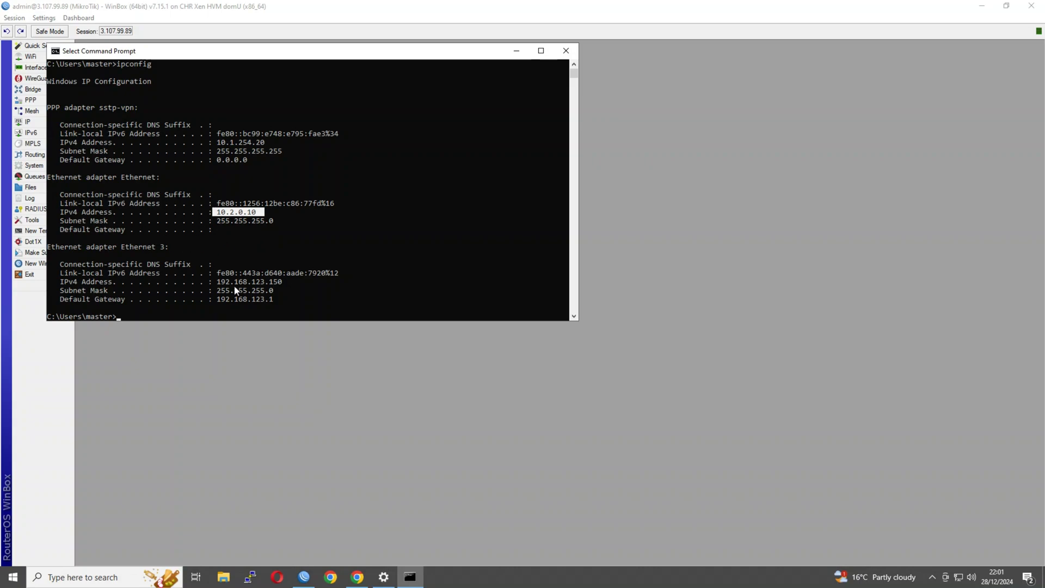
drag(279, 282, 219, 282)
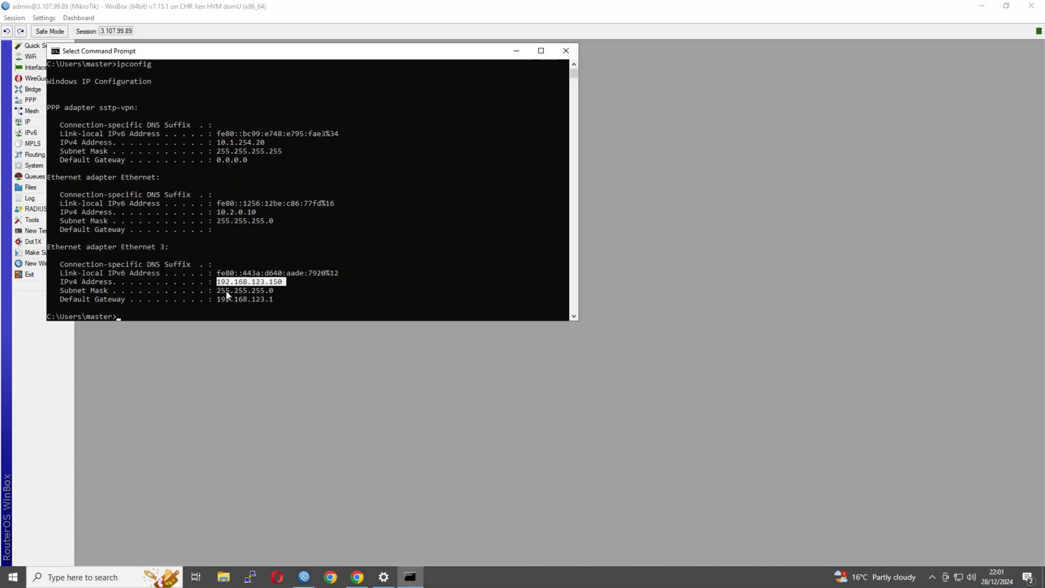
click(267, 300)
Step: Search Google for 'my ip' and highlight the public address 3.107.99.89
click(249, 300)
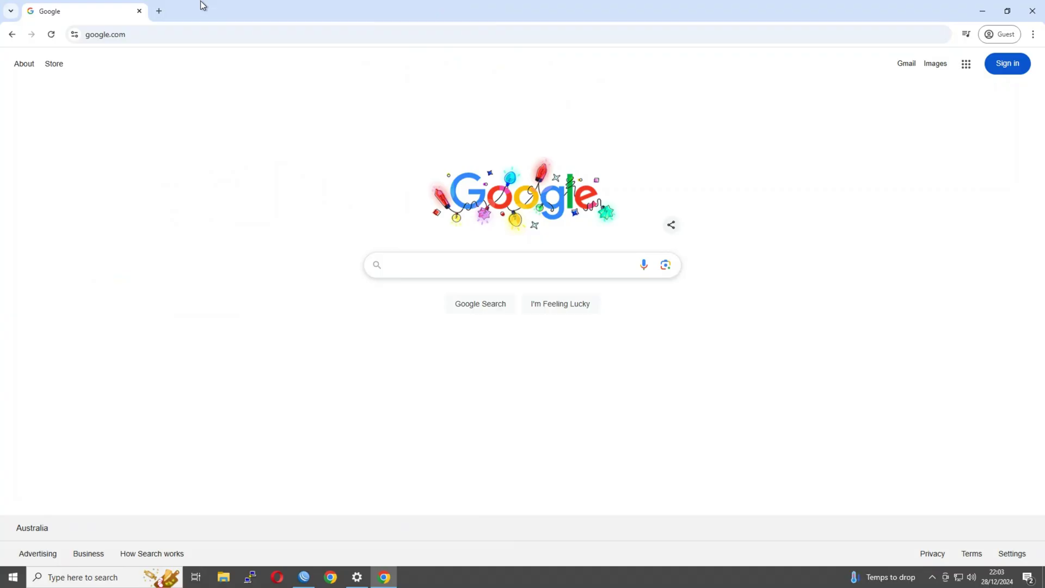
click(199, 37)
text(my ip)
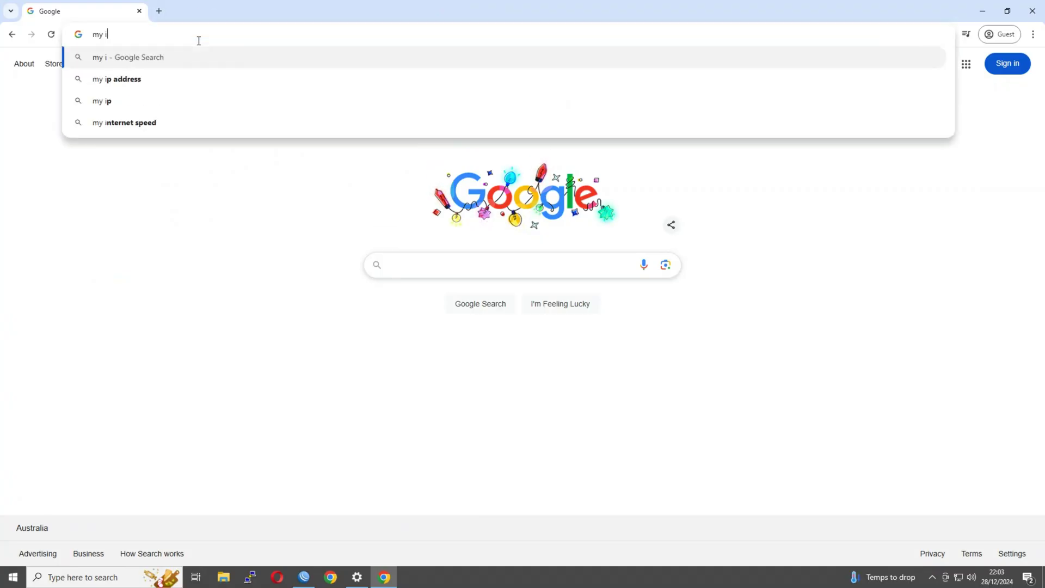
key(Return)
scroll(172, 370, down, 5)
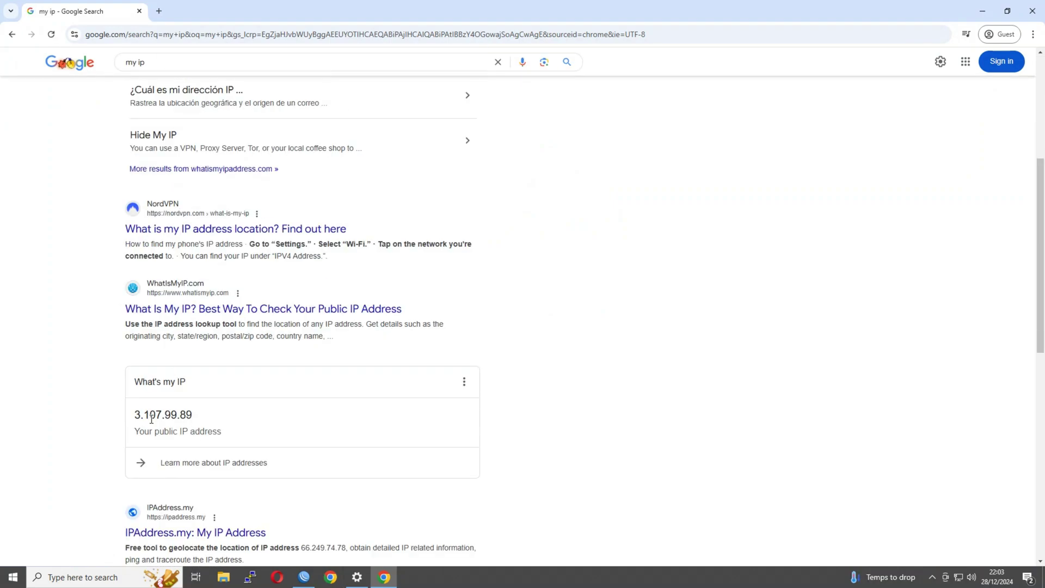
double_click(150, 414)
click(60, 415)
click(46, 575)
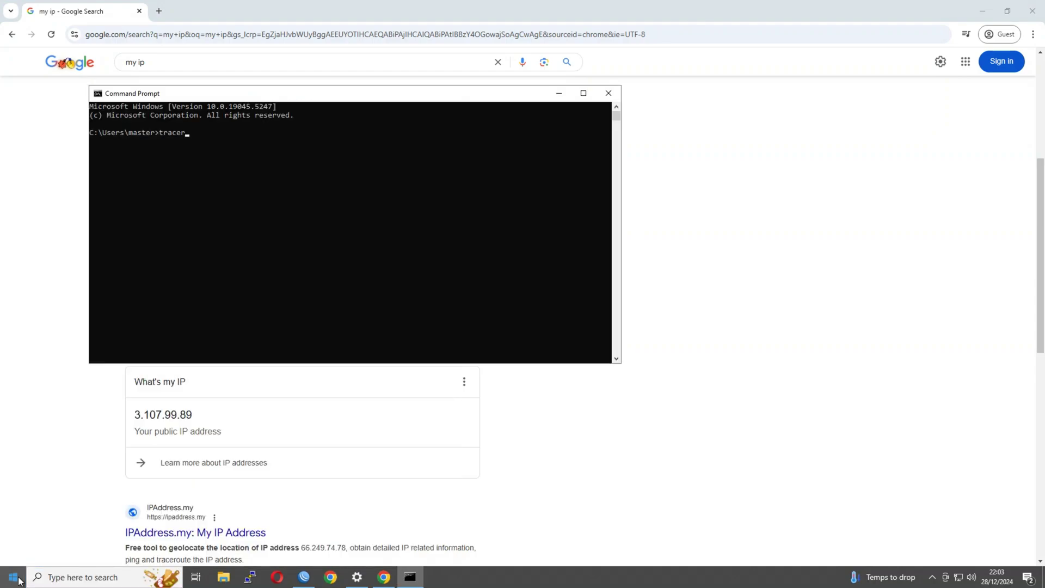
Step: Run tracert -d 1.1.1.1 and highlight first hop 10.1.254.1
text(t -d 1.1.1.1)
key(Return)
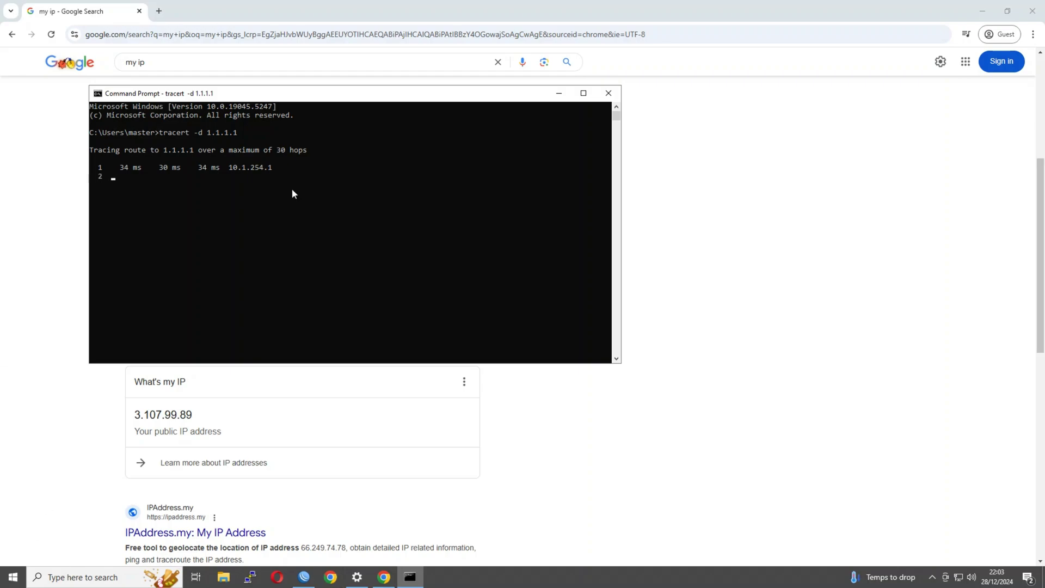
double_click(266, 169)
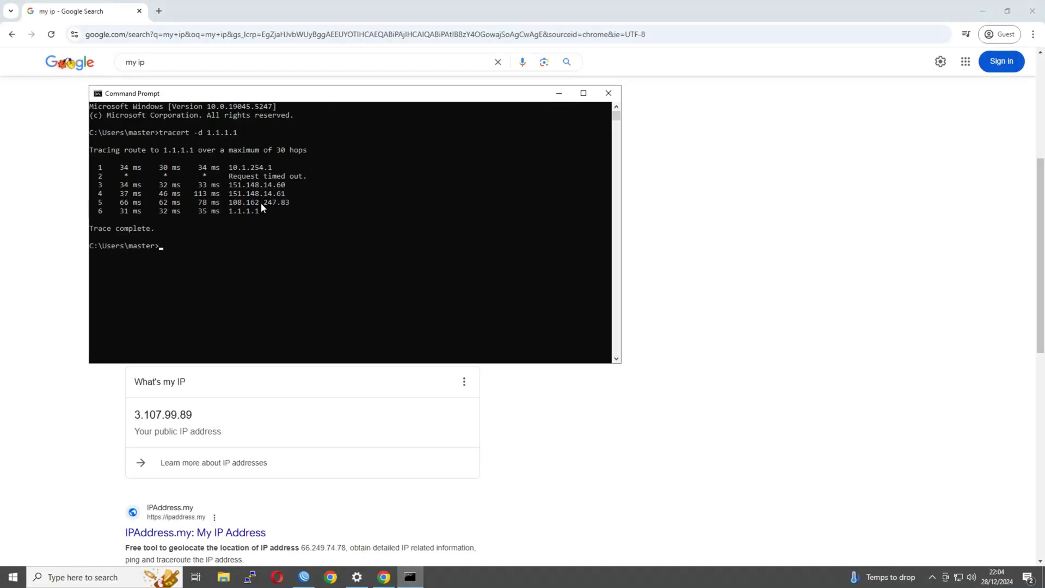
click(606, 93)
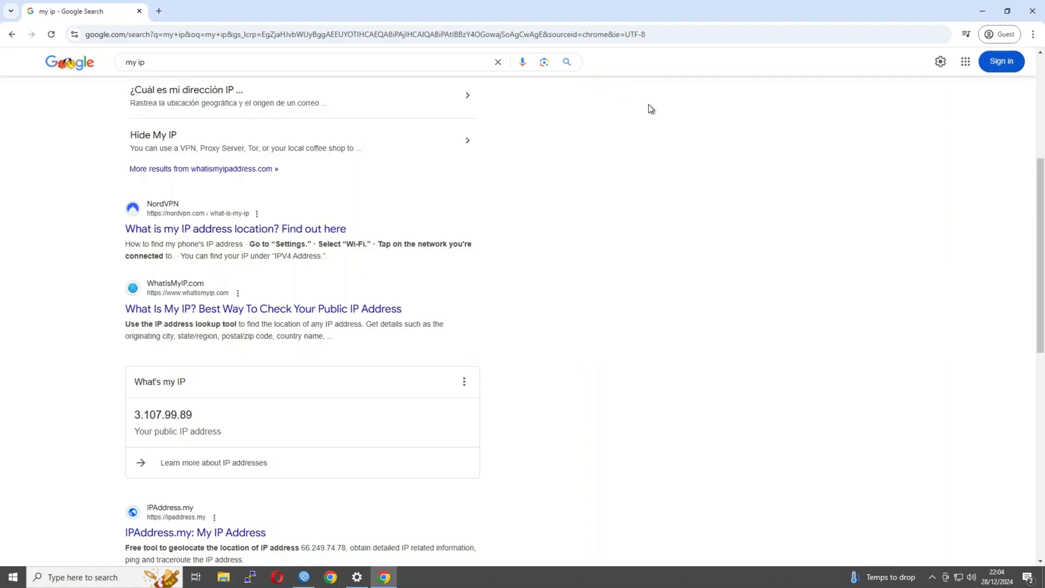